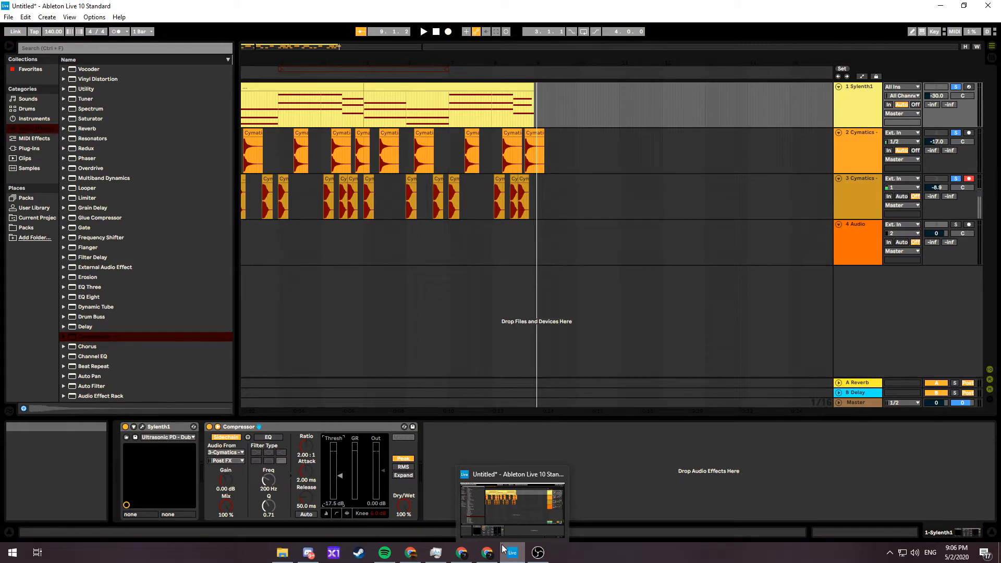
# Solo the Sylenth1 track and play the arrangement from its beginning
pyautogui.click(296, 429)
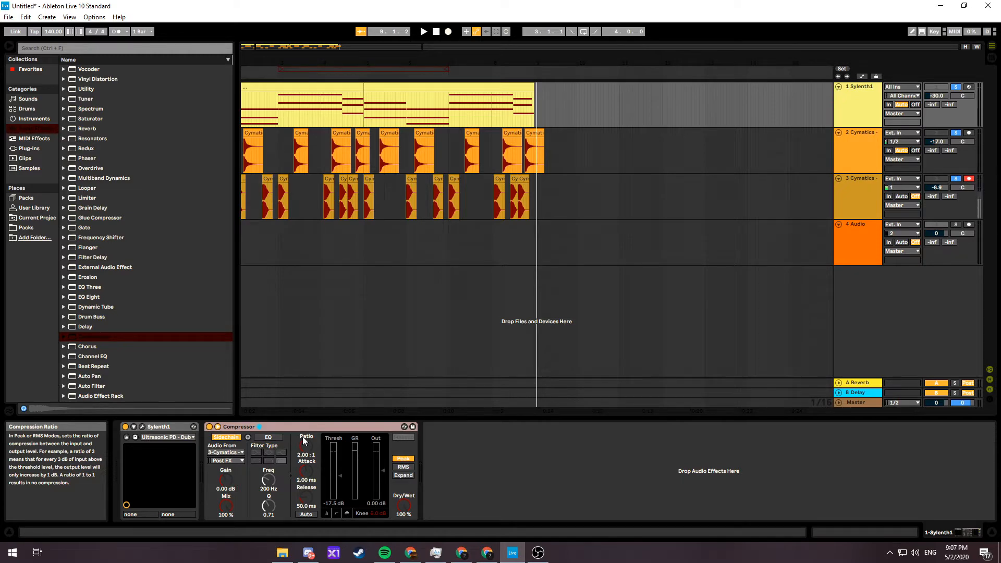
pyautogui.click(956, 87)
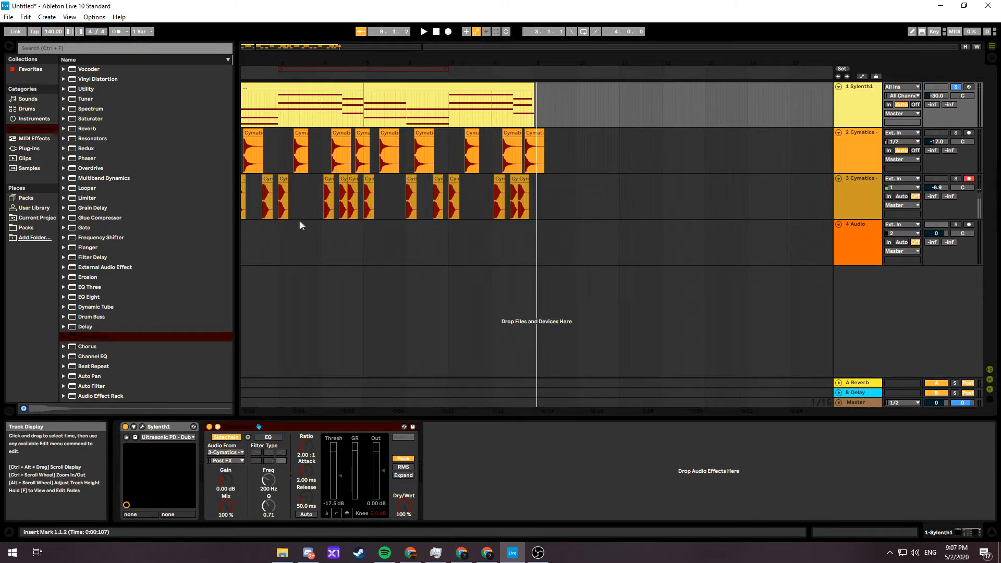
pyautogui.moveTo(394, 49); pyautogui.dragTo(377, 45)
pyautogui.click(243, 102)
pyautogui.press('space')
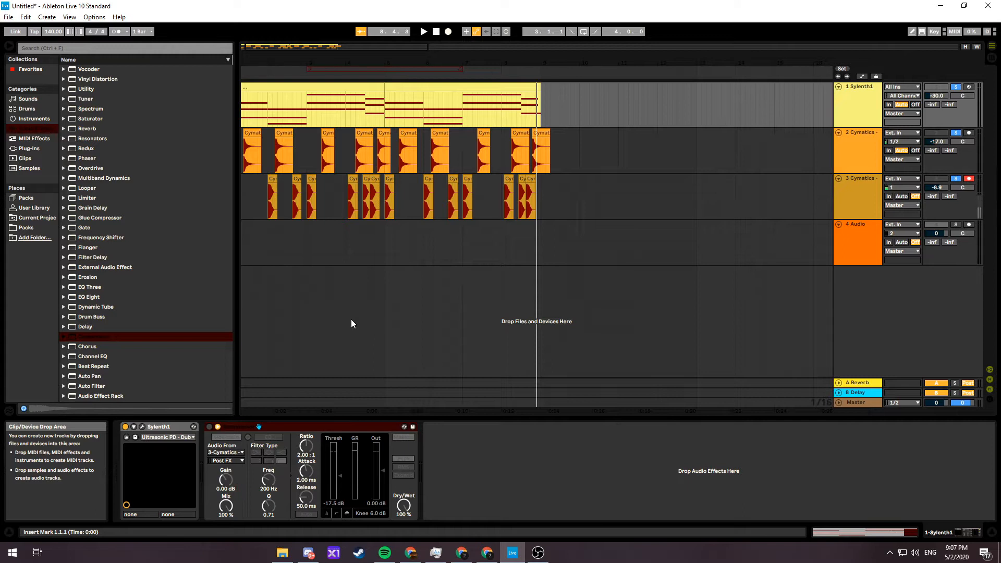
# Delete the existing Compressor from the Sylenth1 track and add a new Compressor after the synth
pyautogui.click(302, 427)
pyautogui.press('Delete')
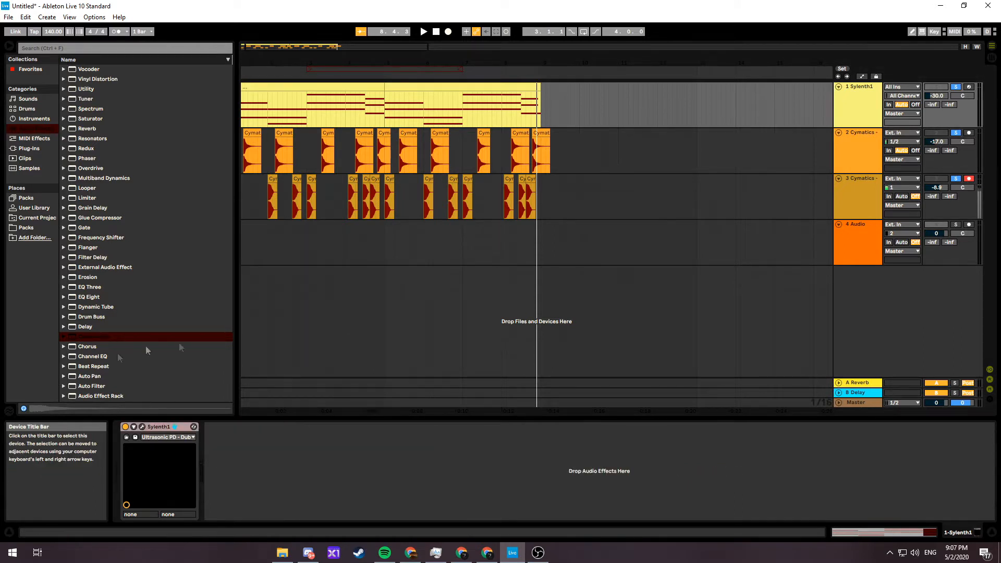
pyautogui.moveTo(108, 336); pyautogui.dragTo(292, 443)
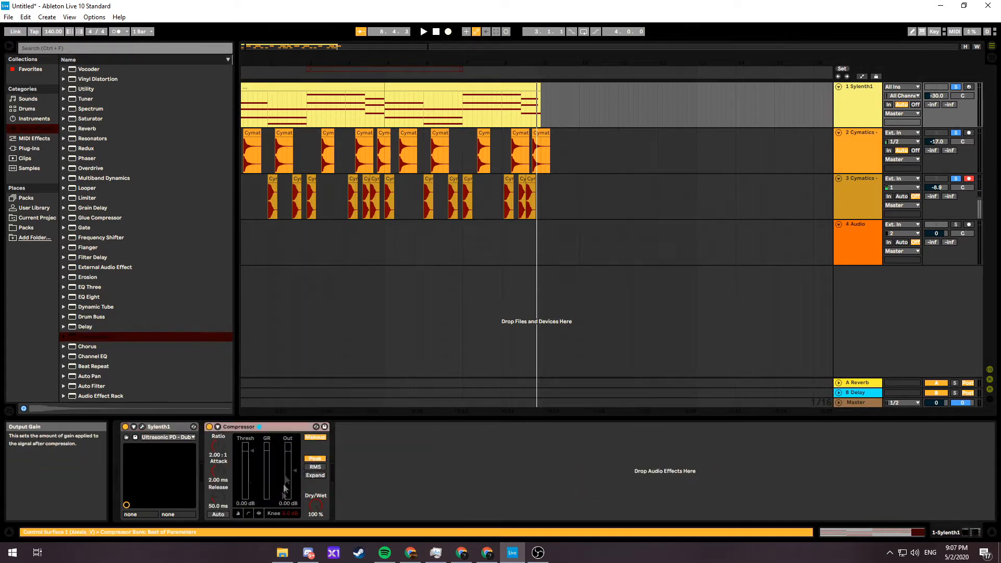
# Enable the Compressor's external sidechain with 3-Cymatics - Roses Kick 1 - C as the audio source
pyautogui.click(218, 427)
pyautogui.click(228, 438)
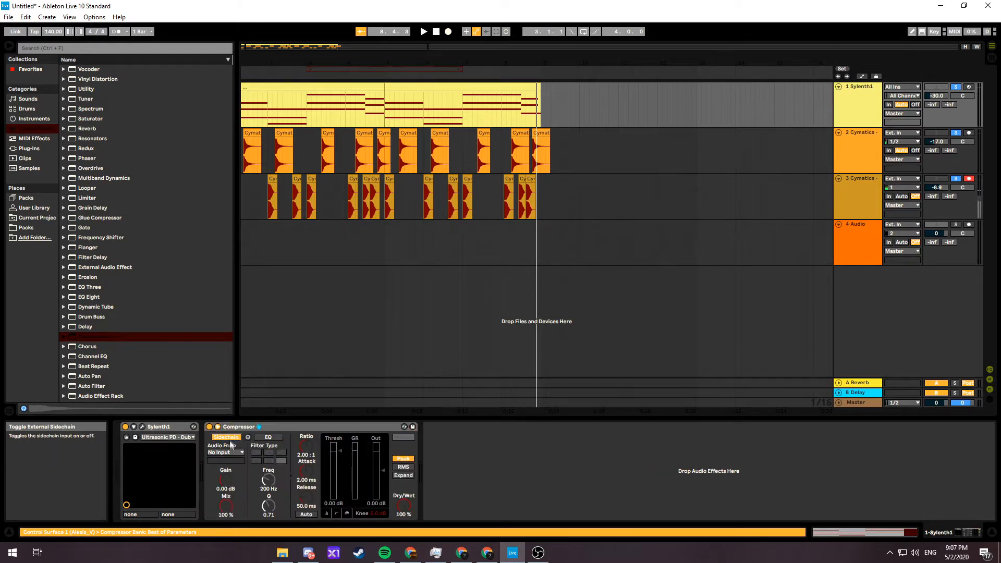
pyautogui.click(236, 452)
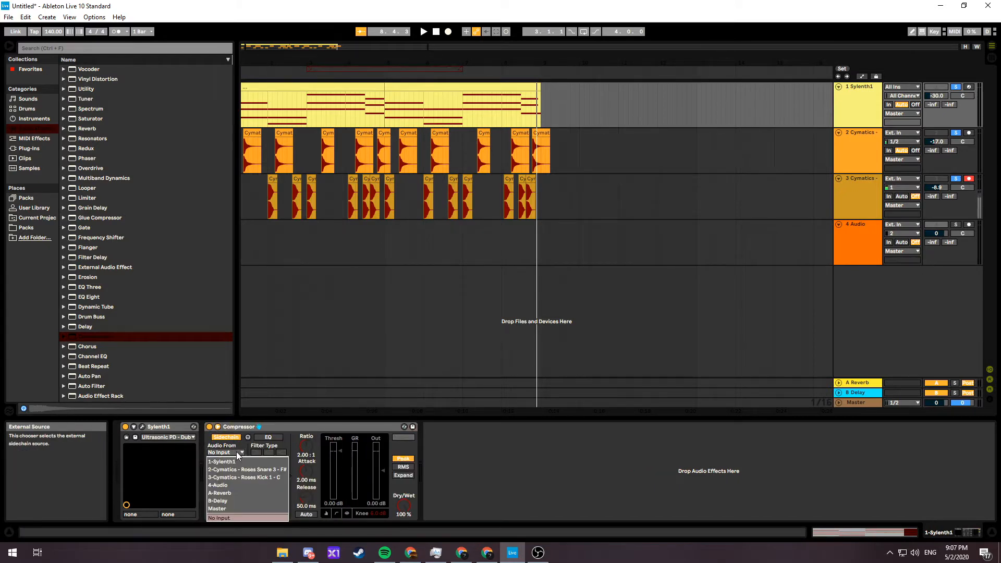
pyautogui.click(252, 477)
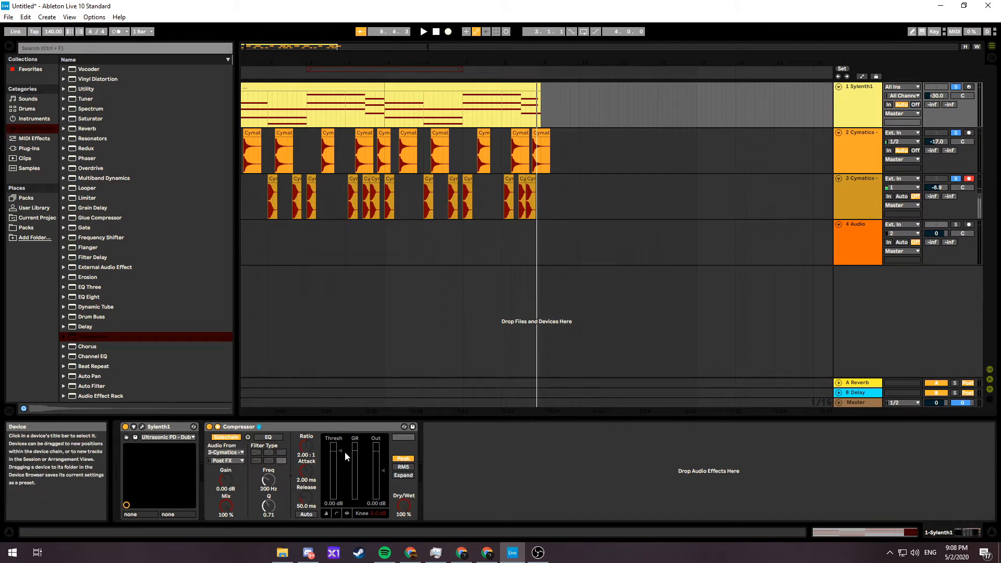
# Lower the Compressor's threshold to about -23 dB while auditioning the Sylenth1 melody against the kick and snare
pyautogui.press('space')
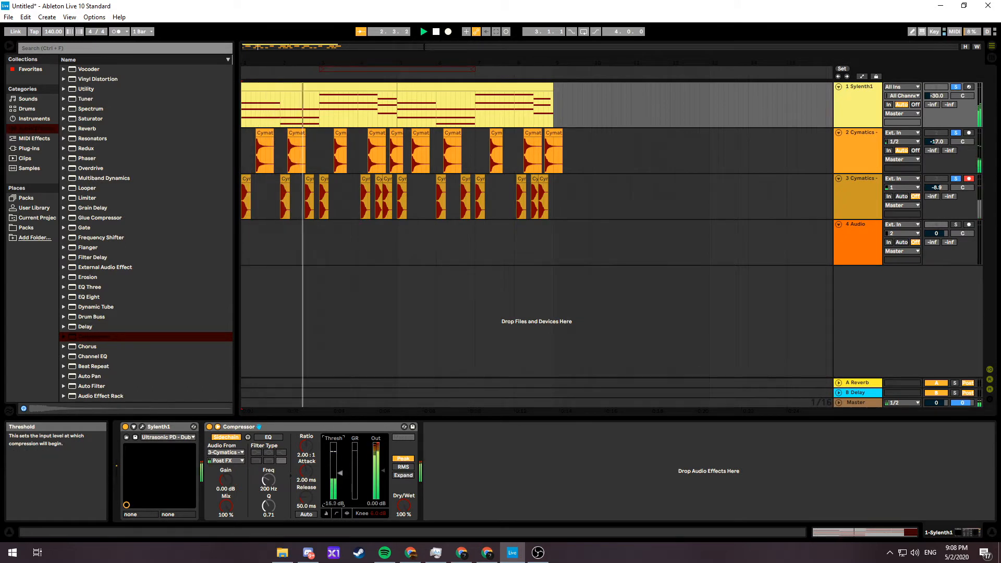
pyautogui.moveTo(340, 477); pyautogui.dragTo(341, 484)
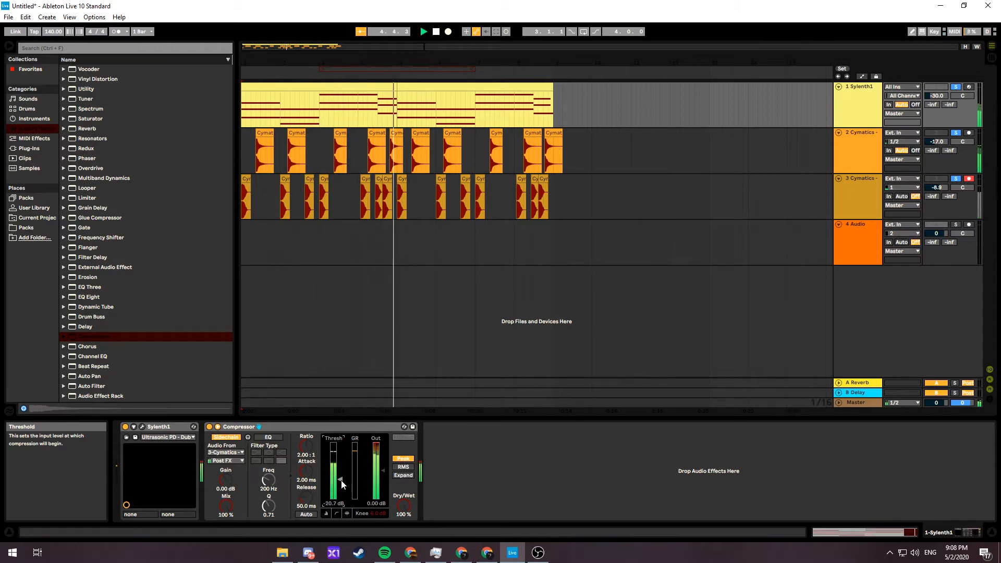
pyautogui.press('space')
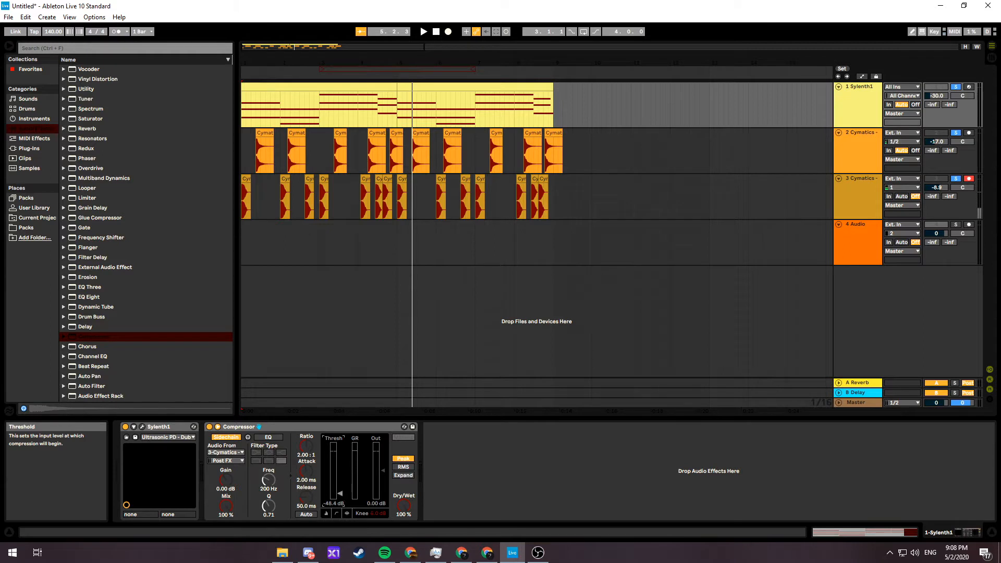
pyautogui.press('space')
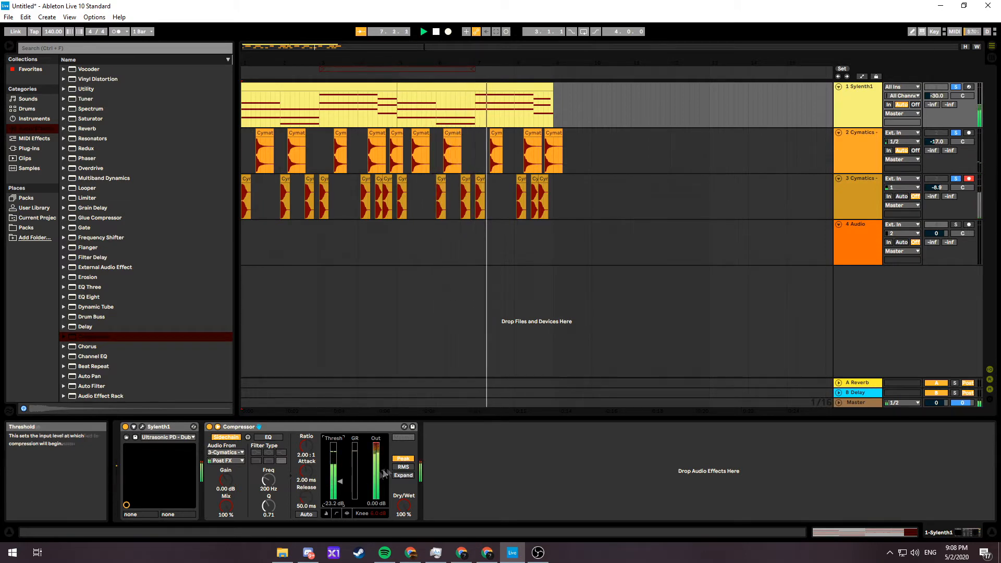
pyautogui.moveTo(384, 469); pyautogui.dragTo(341, 480)
pyautogui.press('space')
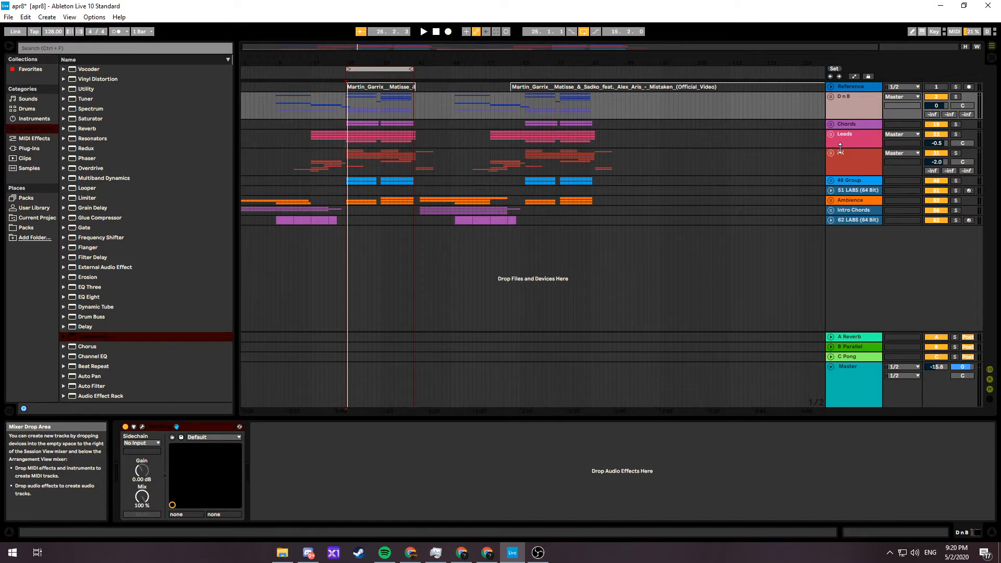
# Play the looped drop of the apr8 project and open TAL-Filter-2 on the Leads group
pyautogui.press('space')
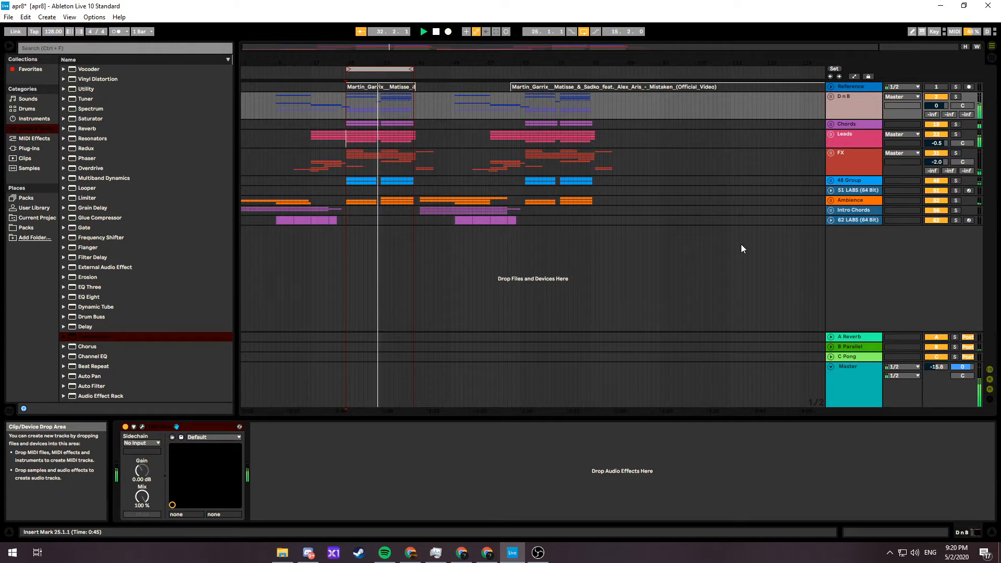
pyautogui.click(872, 156)
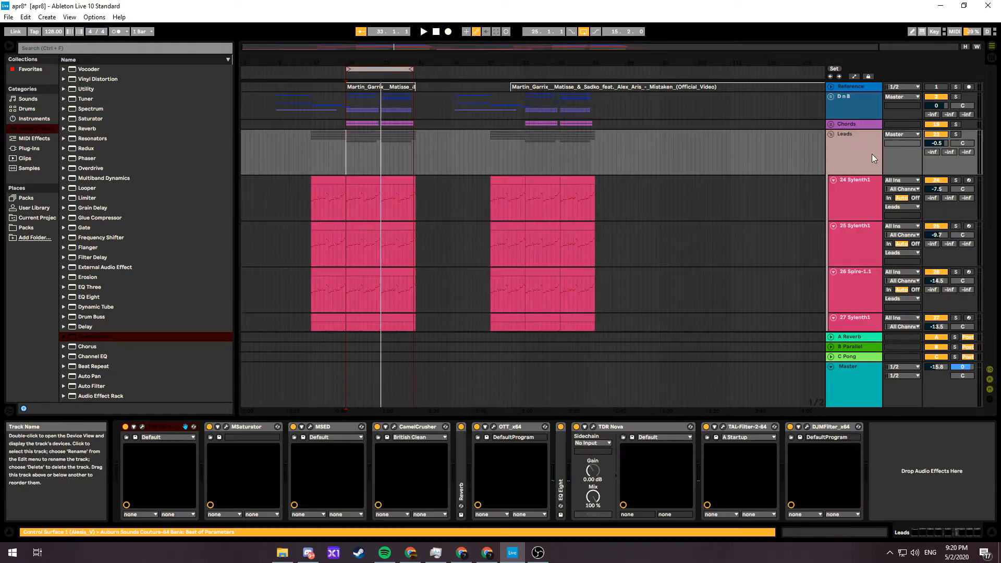
pyautogui.click(723, 427)
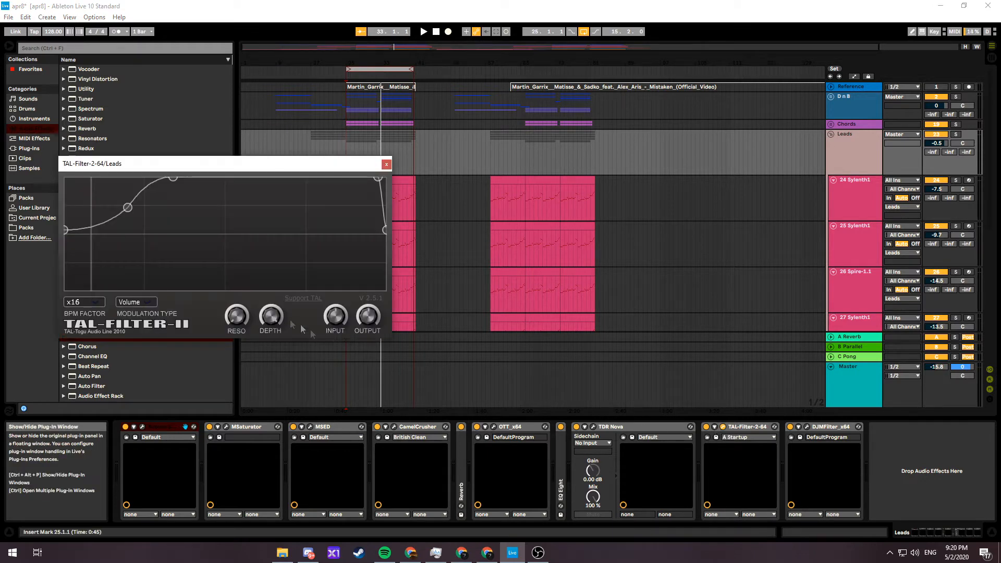
# Set TAL-Filter-2's BPM factor to x16 and its modulation type to Volume on the Leads group
pyautogui.click(96, 307)
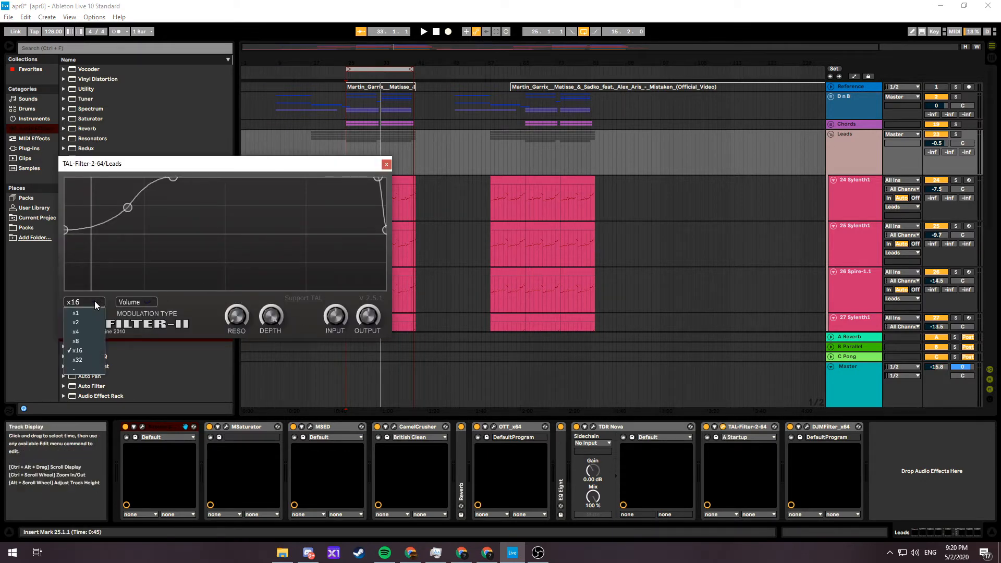
pyautogui.click(88, 350)
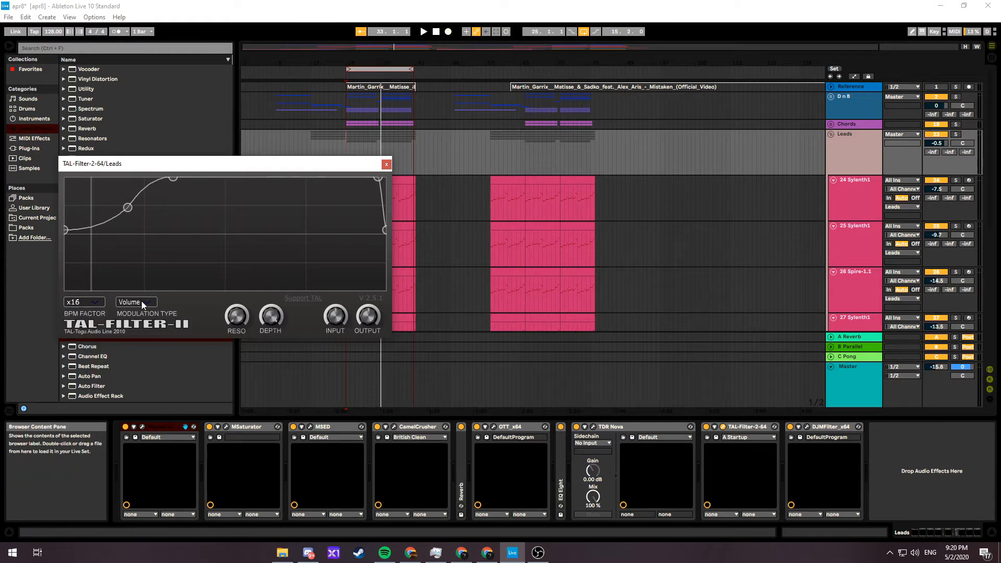
pyautogui.click(142, 305)
pyautogui.click(140, 384)
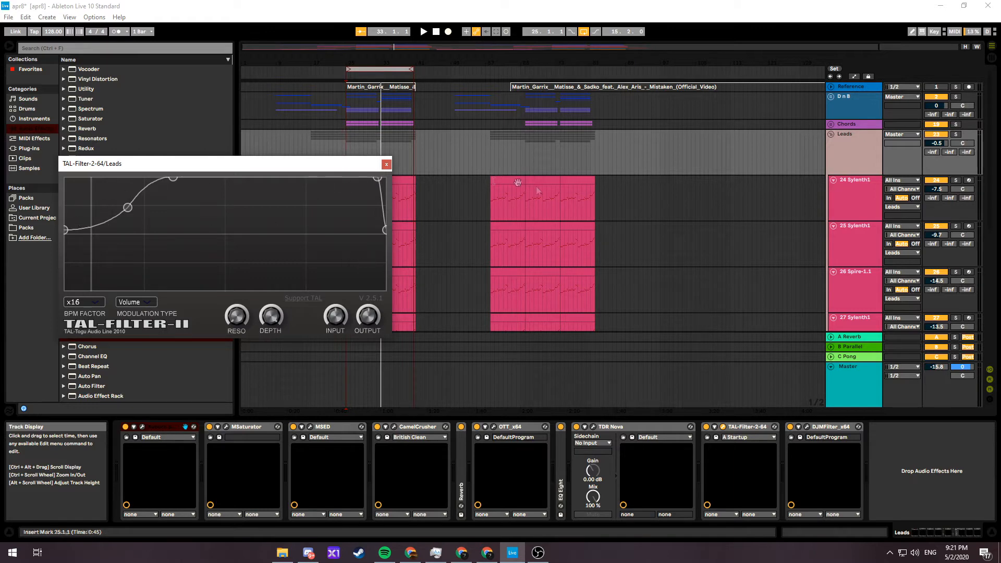
# Solo the Leads group and compare its playback with TAL-Filter-2 bypassed and re-enabled
pyautogui.click(707, 427)
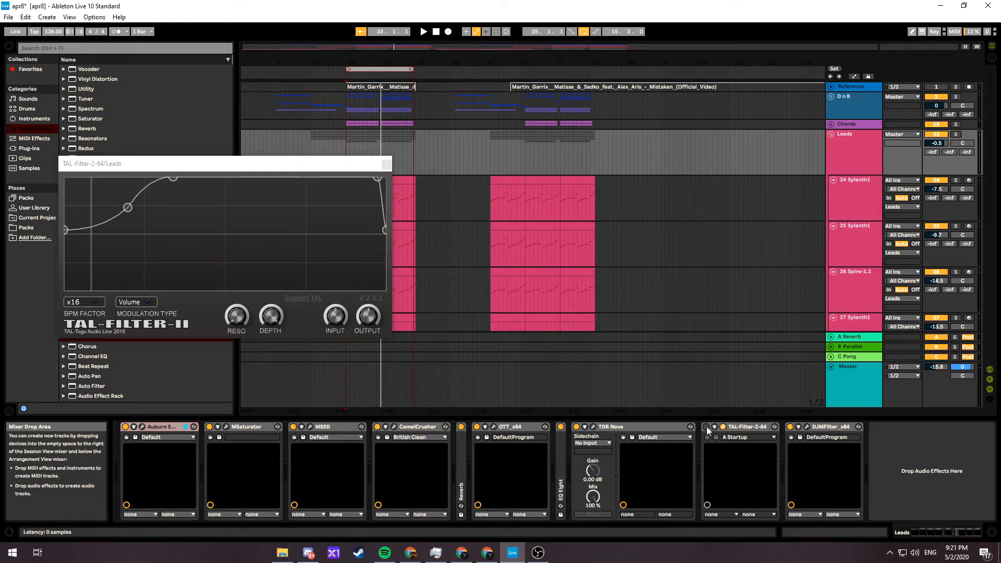
pyautogui.click(956, 134)
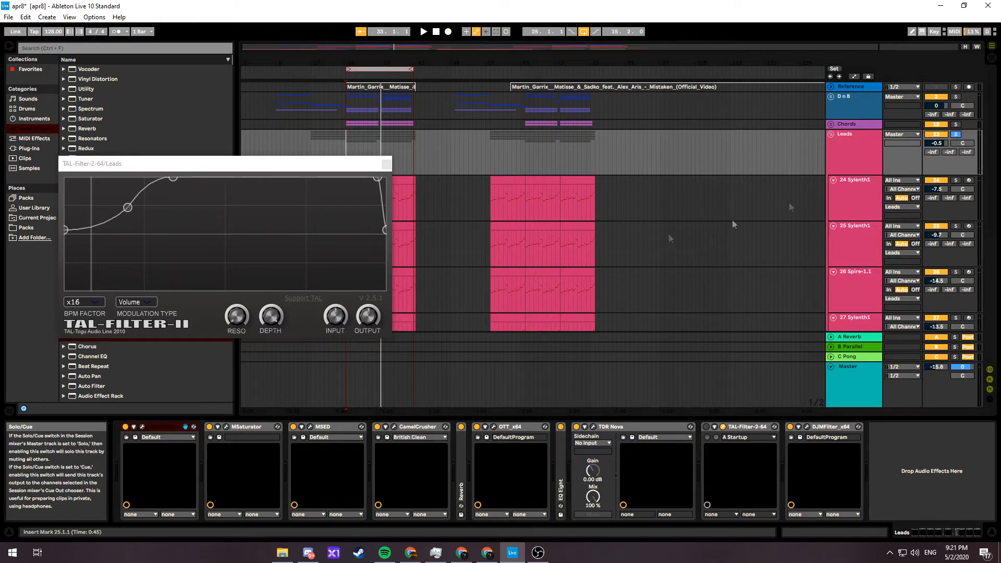
pyautogui.press('space')
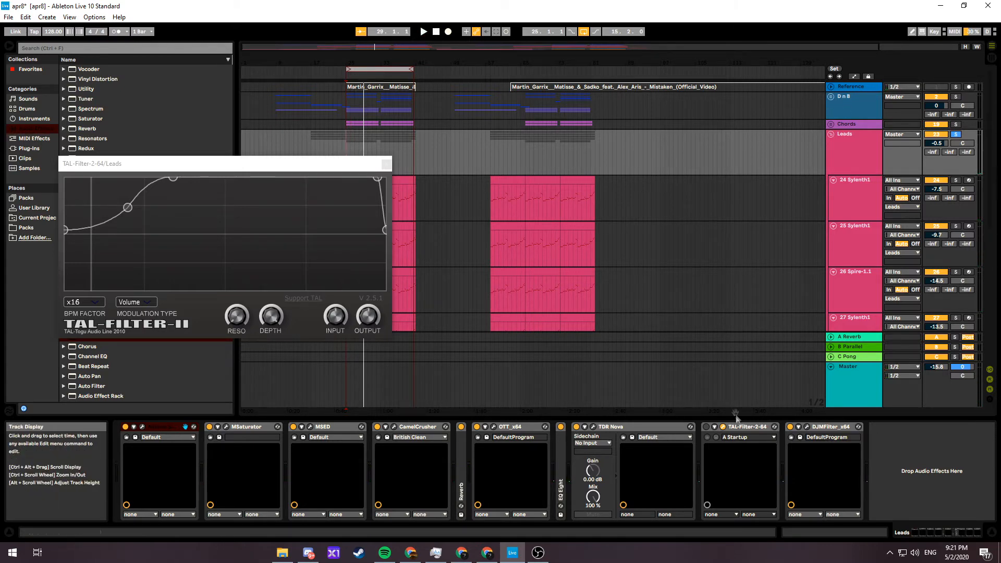
pyautogui.click(706, 426)
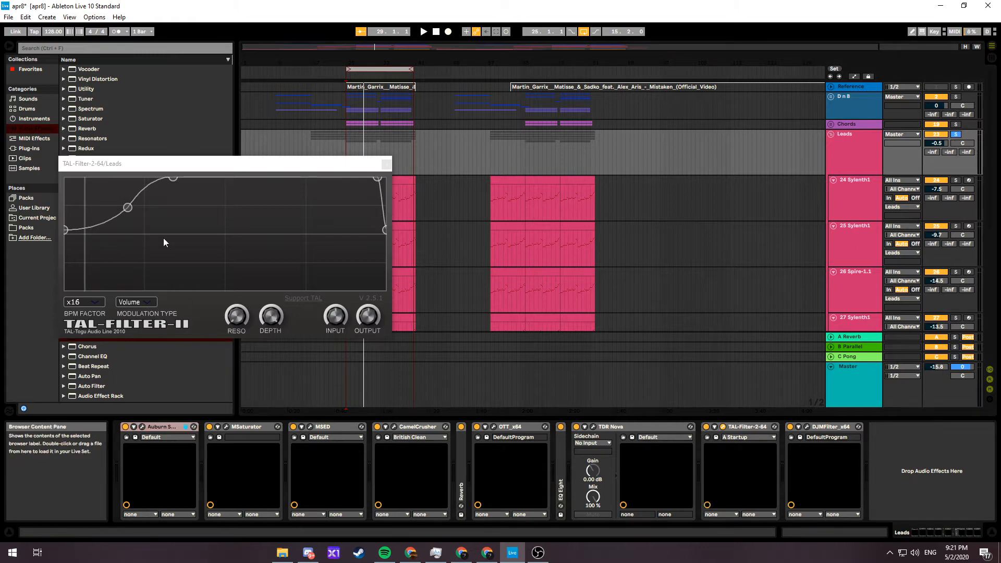
pyautogui.press('space')
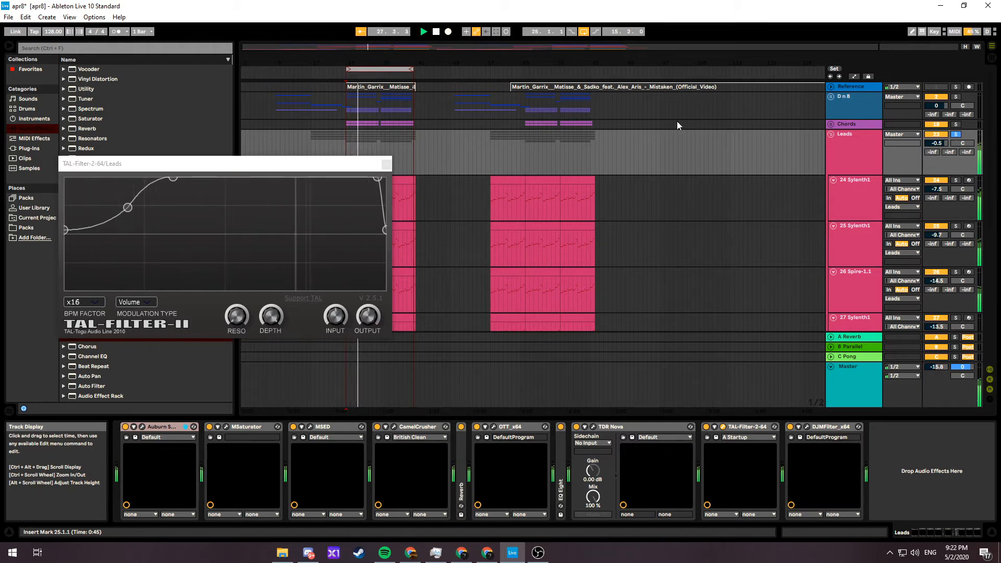
pyautogui.press('space')
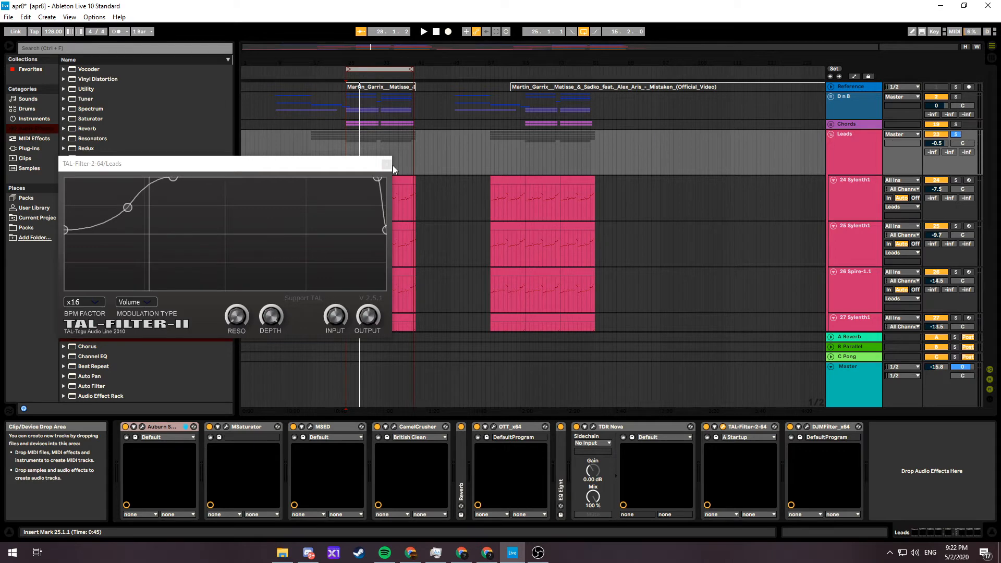
# Open TAL-Filter-2 on the Chords group, compare the soloed playback with it bypassed and re-enabled, and close it
pyautogui.click(947, 427)
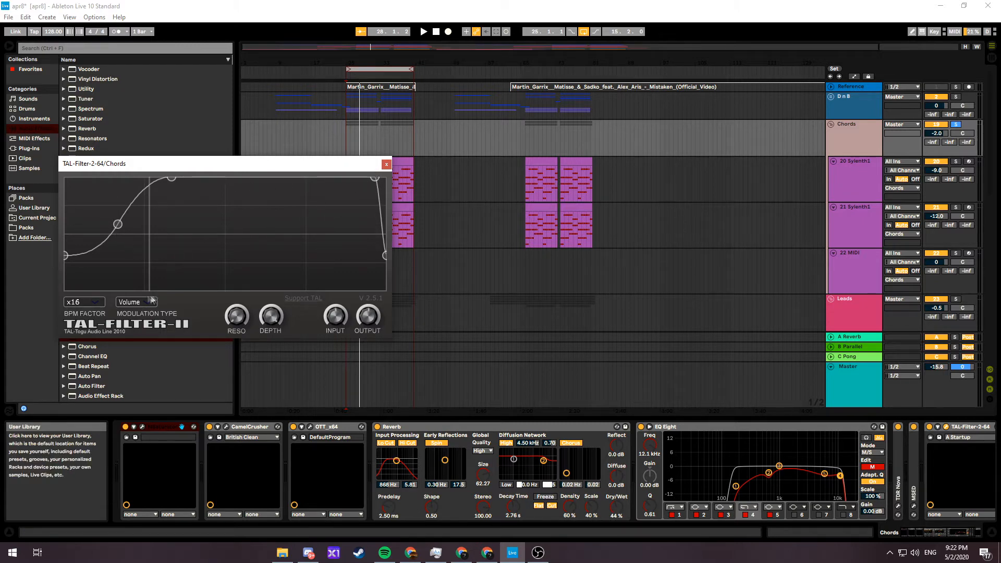
pyautogui.click(929, 430)
pyautogui.press('space')
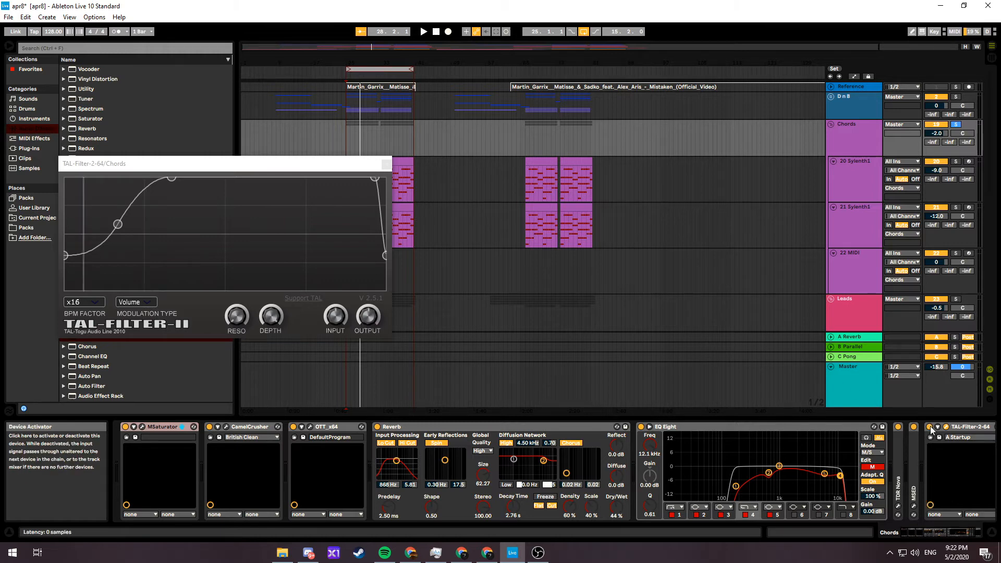
pyautogui.press('space')
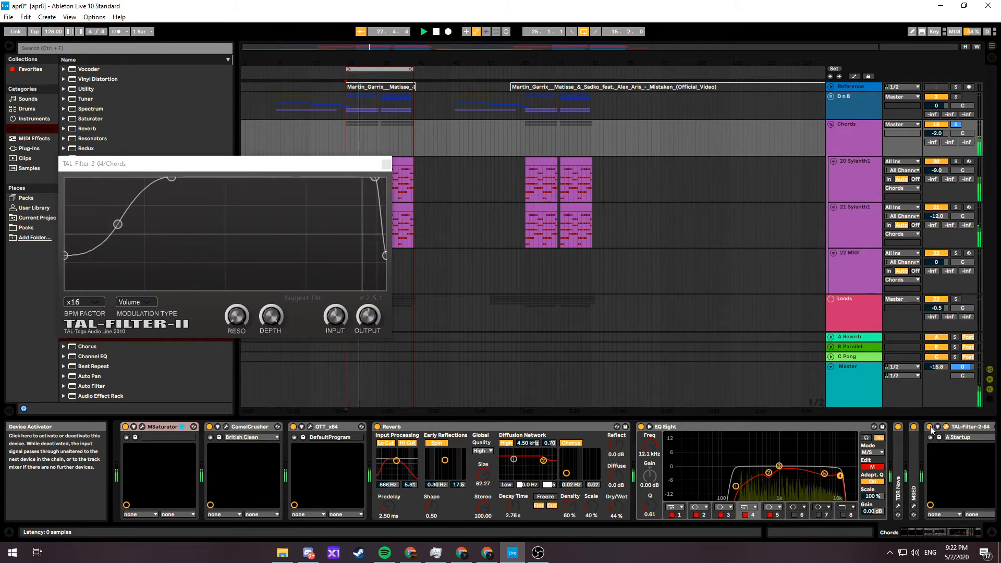
pyautogui.click(386, 165)
pyautogui.press('space')
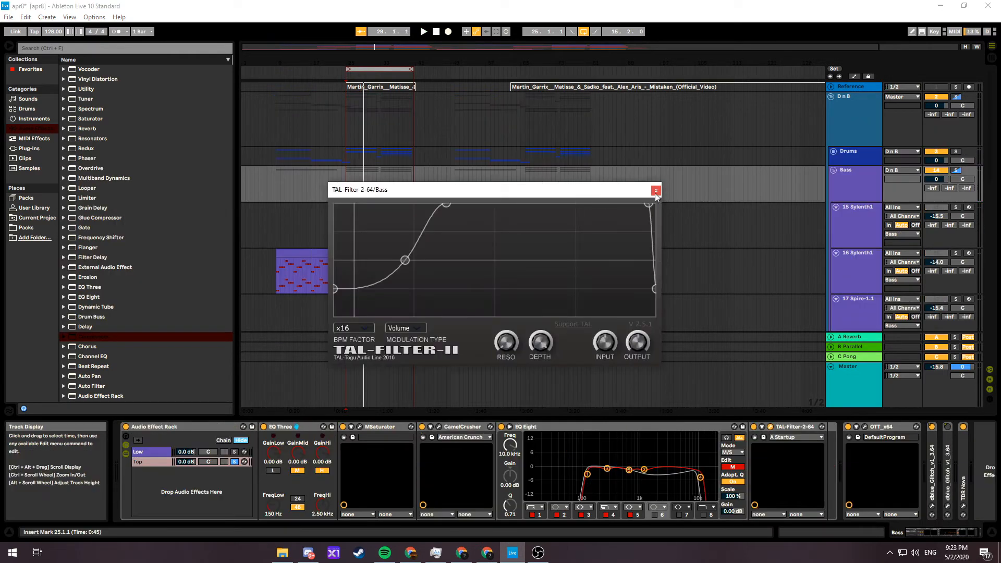
# Open TAL-Filter-2 on the Bass group, solo the whole group and play it with the filter bypassed
pyautogui.click(655, 189)
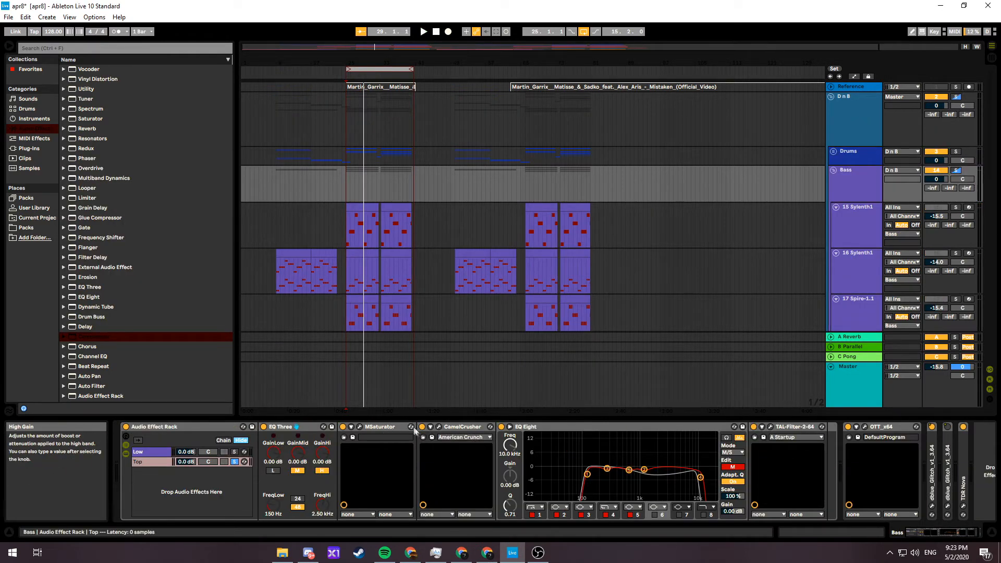
pyautogui.click(769, 427)
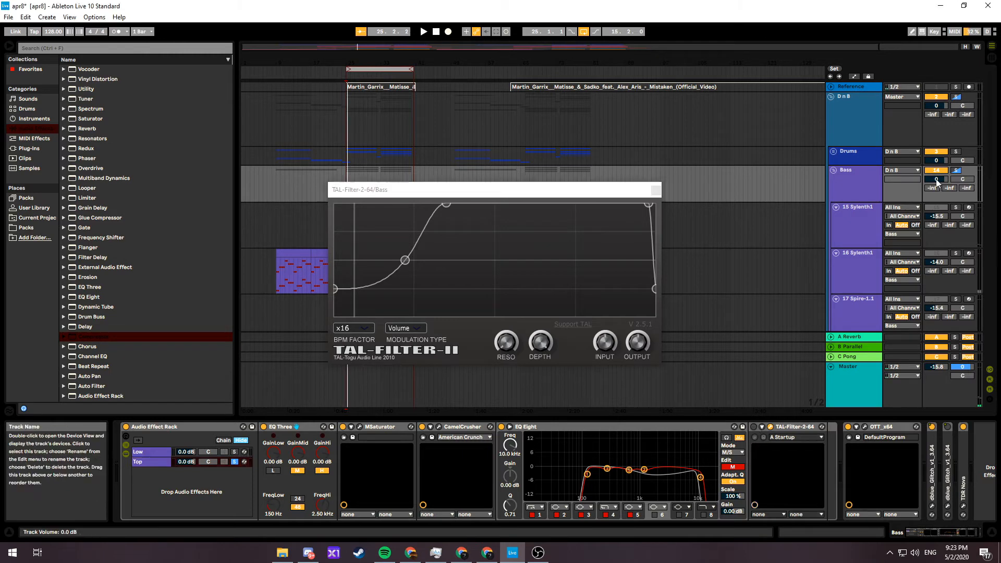
pyautogui.click(846, 189)
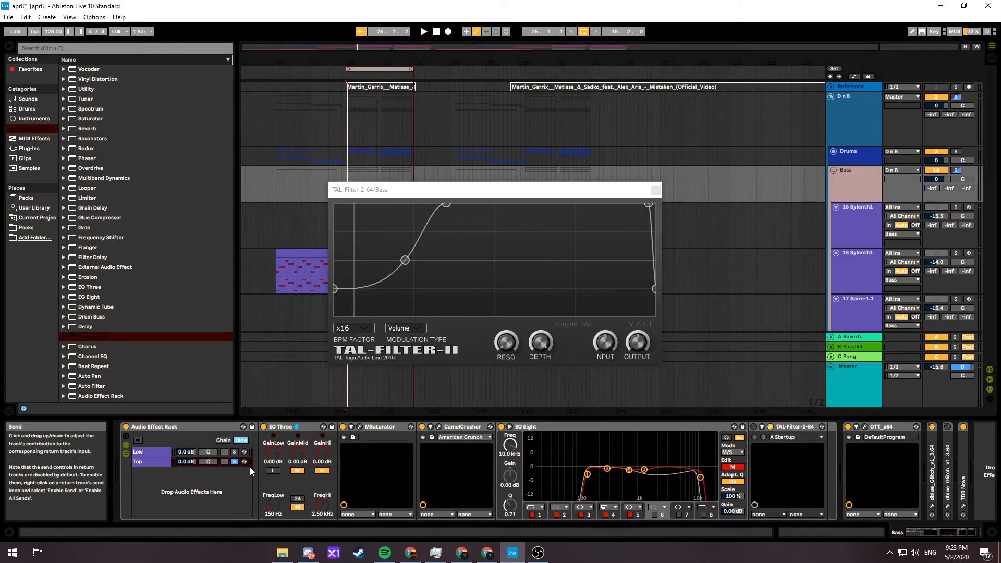
pyautogui.click(956, 171)
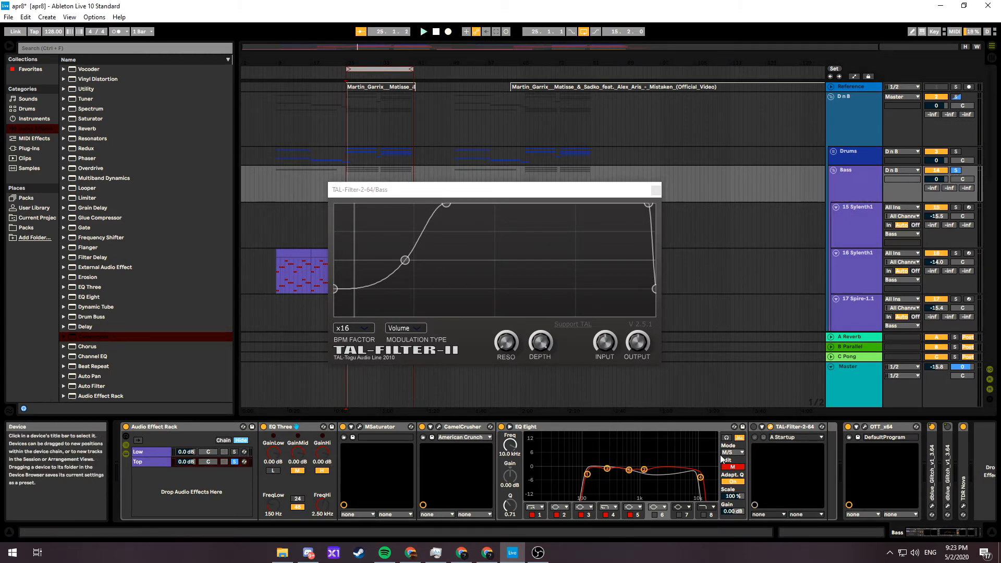
pyautogui.press('space')
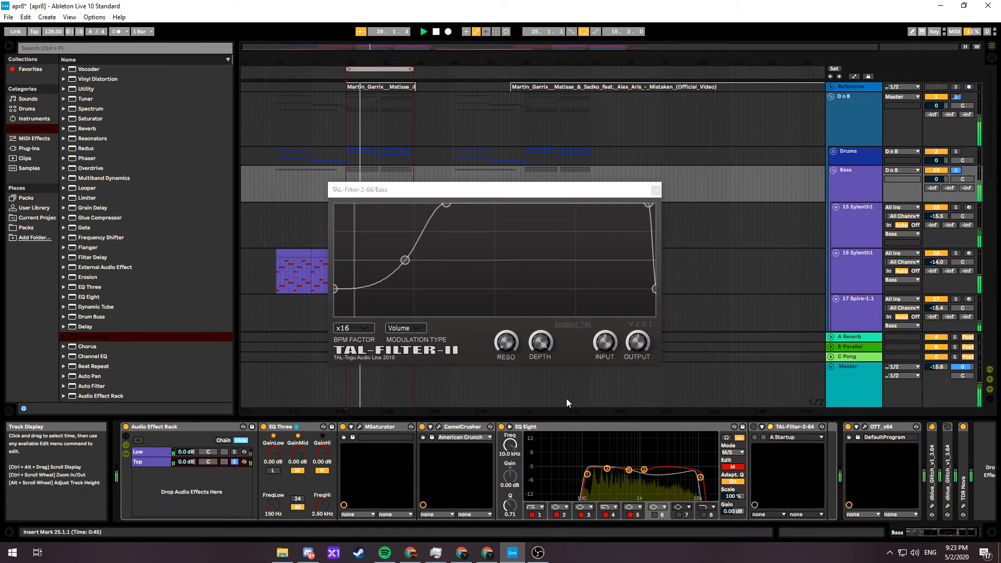
pyautogui.press('space')
# Unfold the Drums group, solo the upper Kick track and play it with the bass while TAL-Filter-2 is bypassed
pyautogui.click(833, 151)
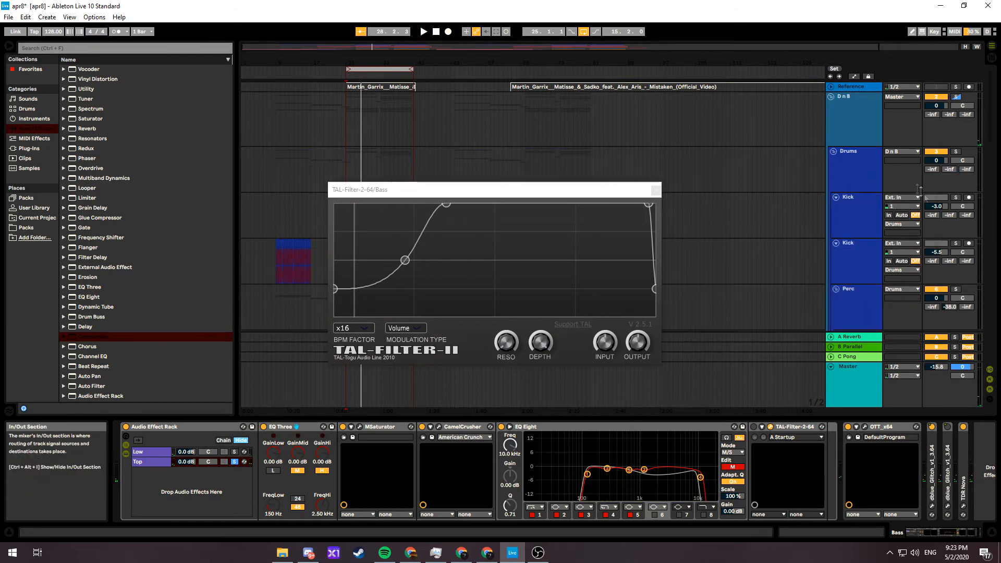
pyautogui.scroll(-6, 855, 279)
pyautogui.press('space')
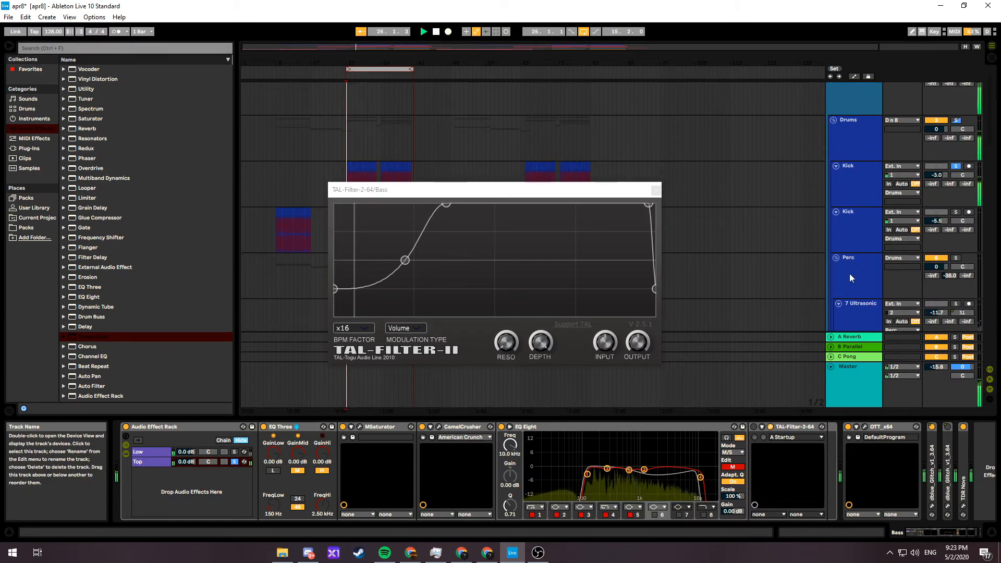
pyautogui.scroll(-8, 850, 268)
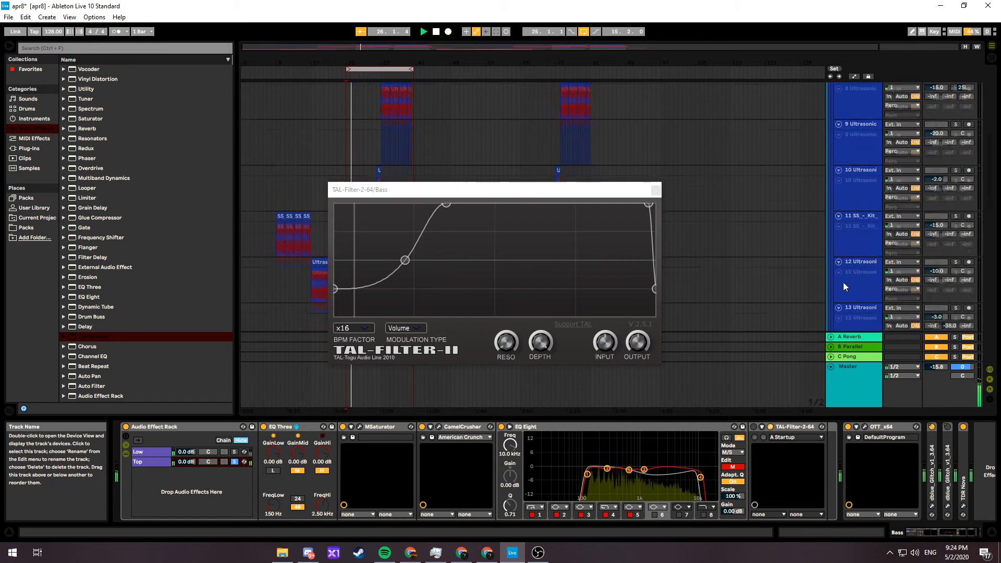
pyautogui.press('space')
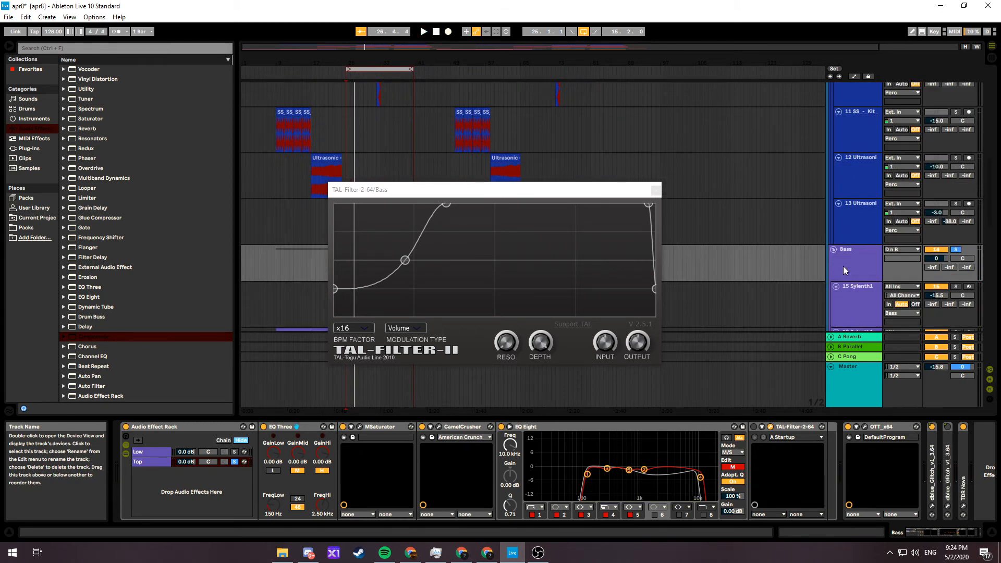
# Re-enable TAL-Filter-2 on the Bass group's Top chain, play the kick and bass together, and close the plug-in window
pyautogui.click(843, 266)
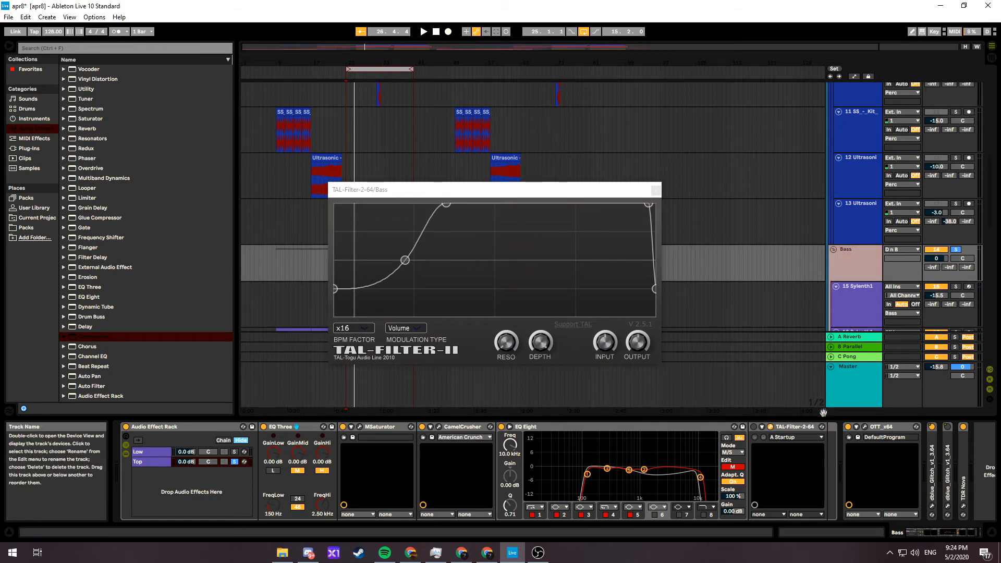
pyautogui.click(754, 426)
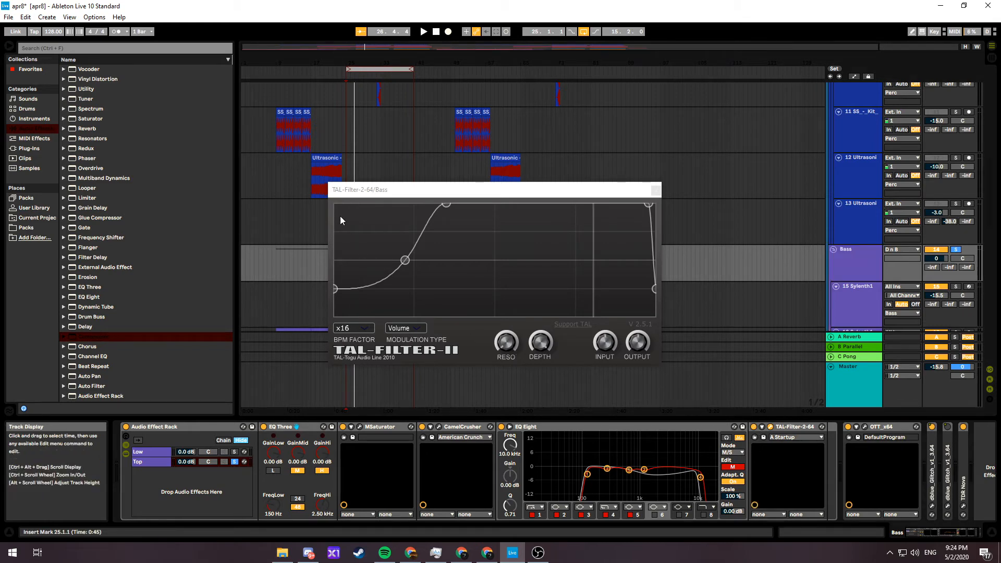
pyautogui.press('space')
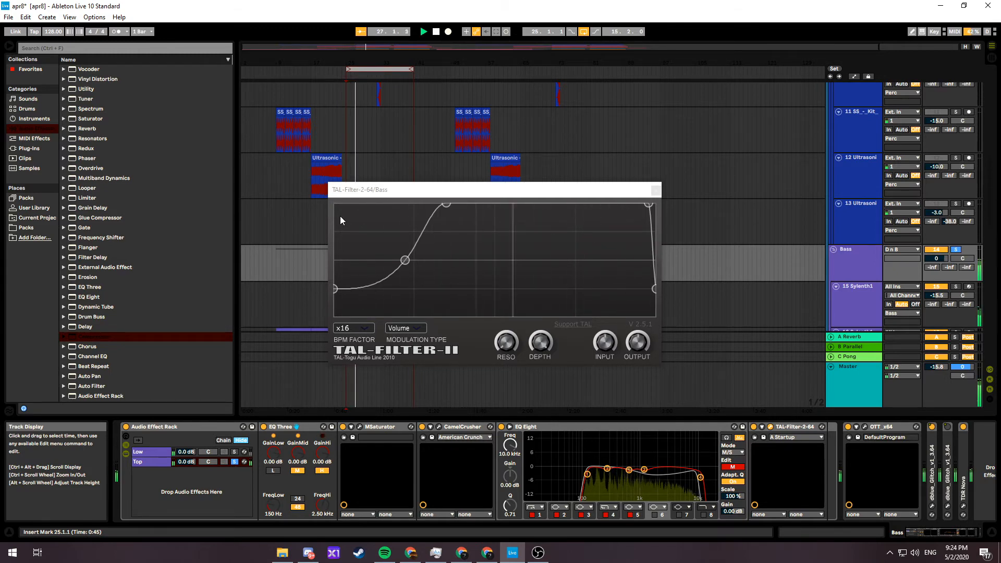
pyautogui.click(656, 192)
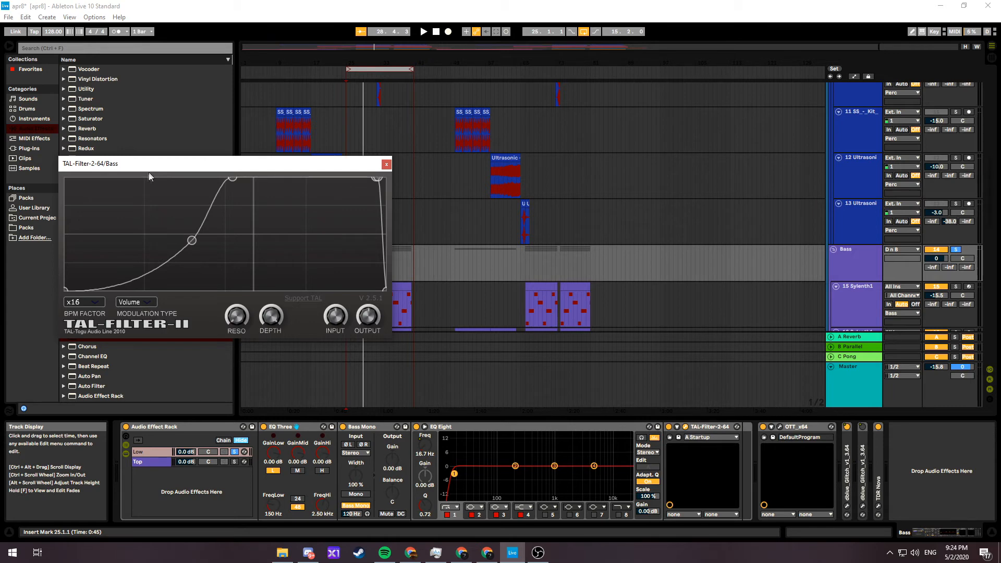
# Compare the bass playback with TAL-Filter-2 on the Low chain bypassed and re-enabled, and close the plug-in window
pyautogui.click(669, 427)
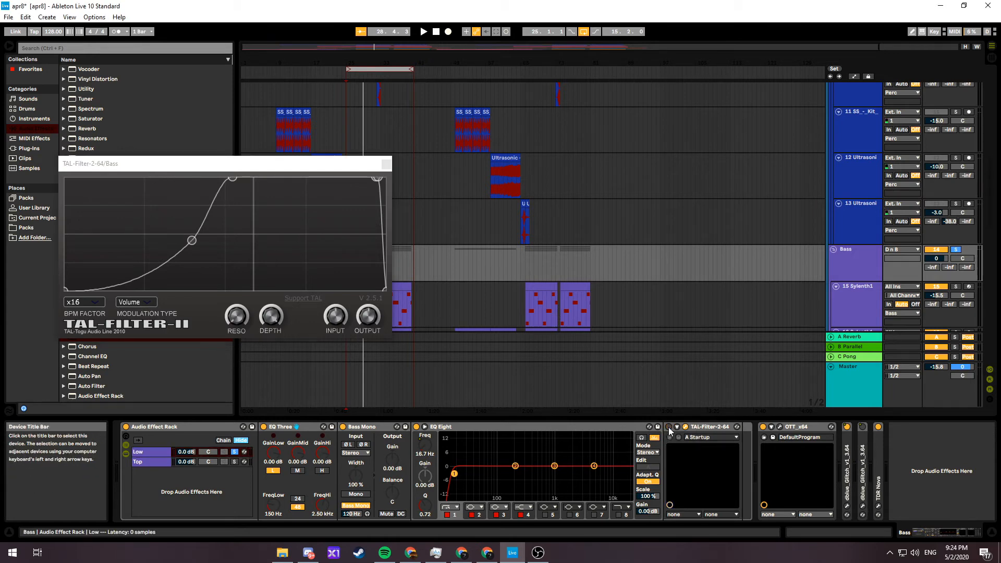
pyautogui.press('space')
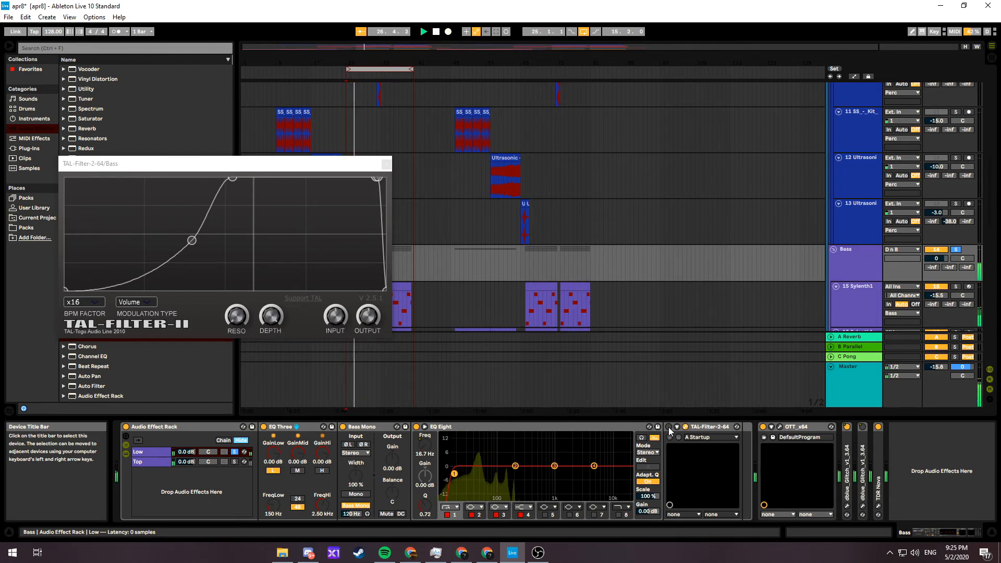
pyautogui.press('space')
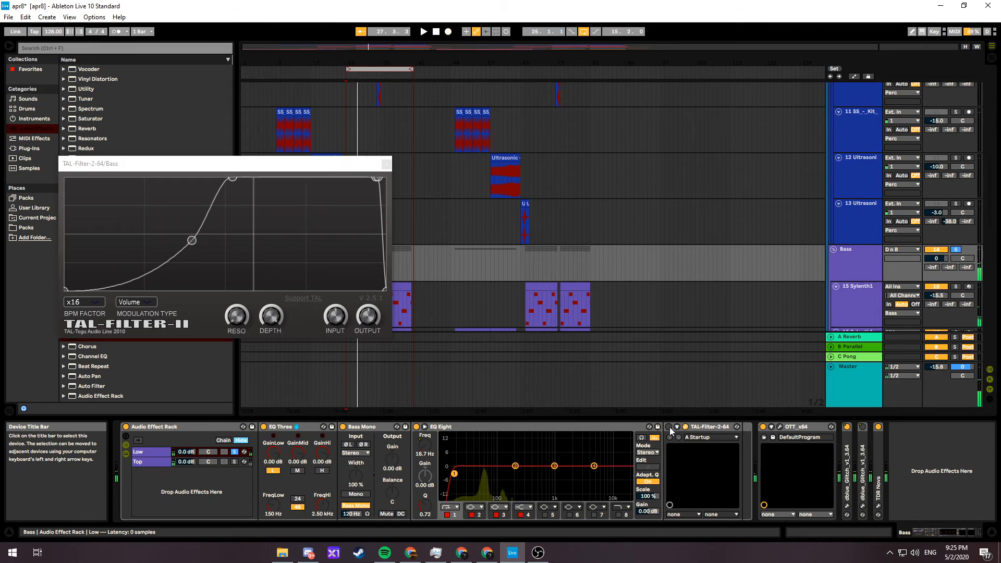
pyautogui.click(669, 427)
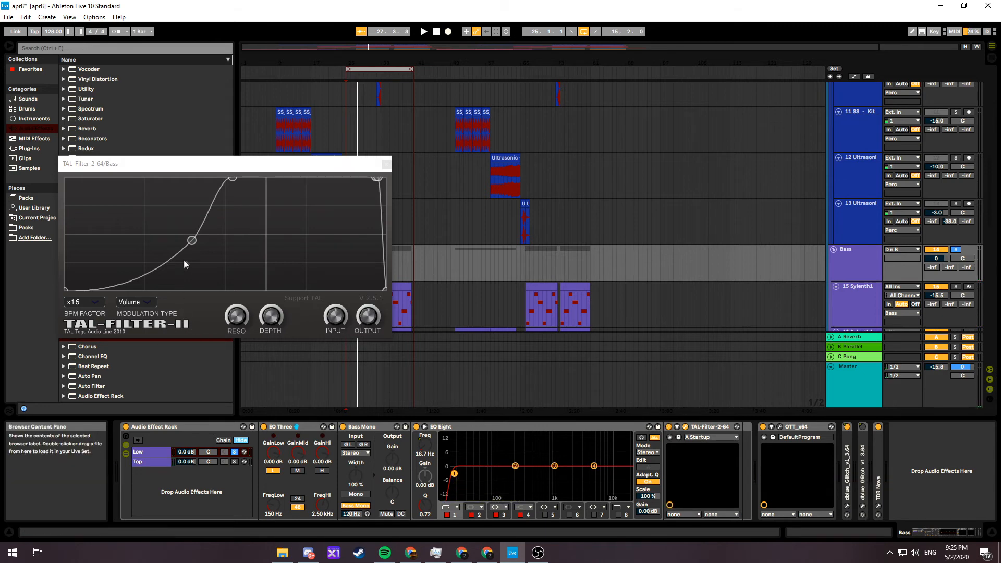
pyautogui.press('space')
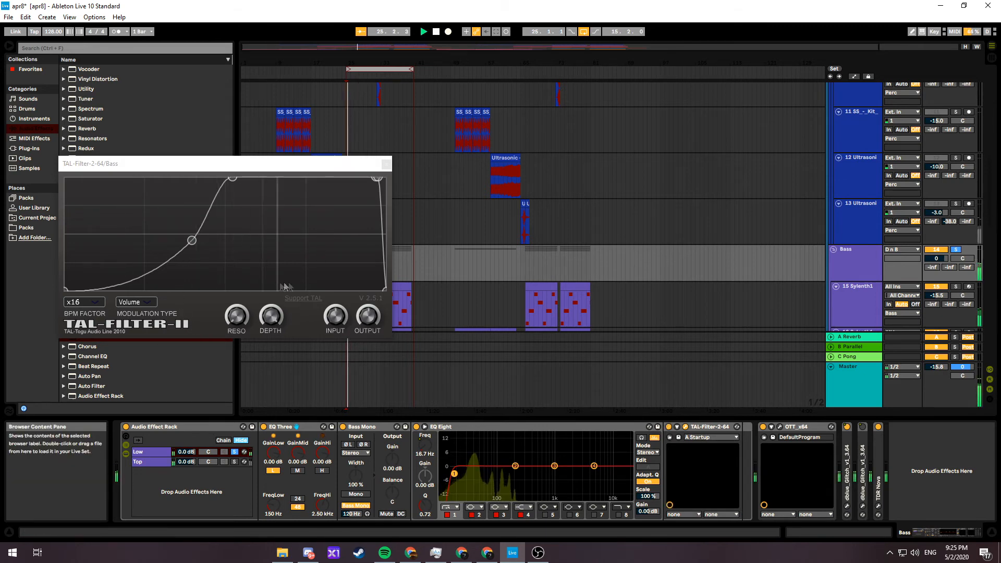
pyautogui.click(386, 164)
# Open s(M)exoscope on the Master track to examine the ducked bass waveform during playback, moving its window aside
pyautogui.click(835, 386)
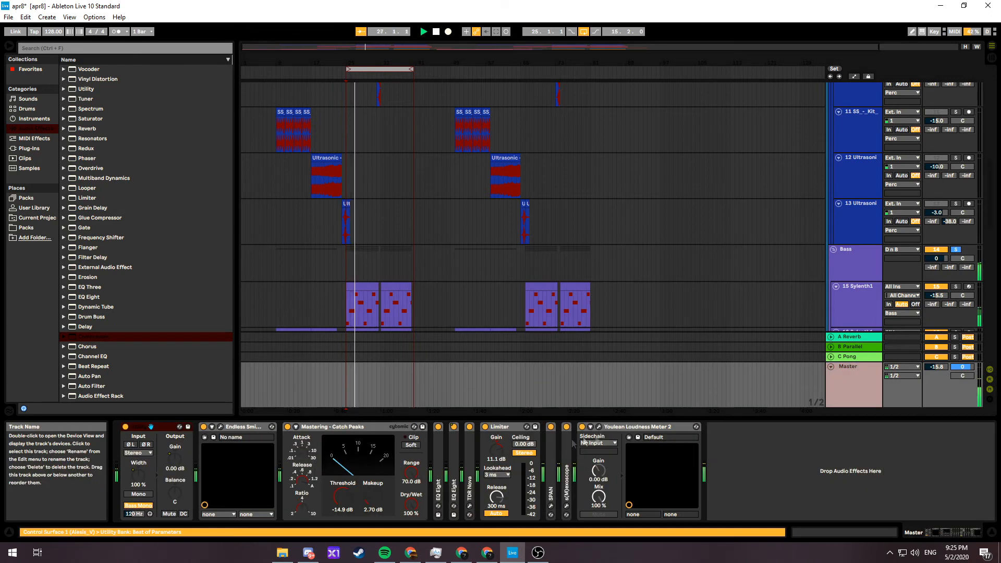
pyautogui.click(567, 507)
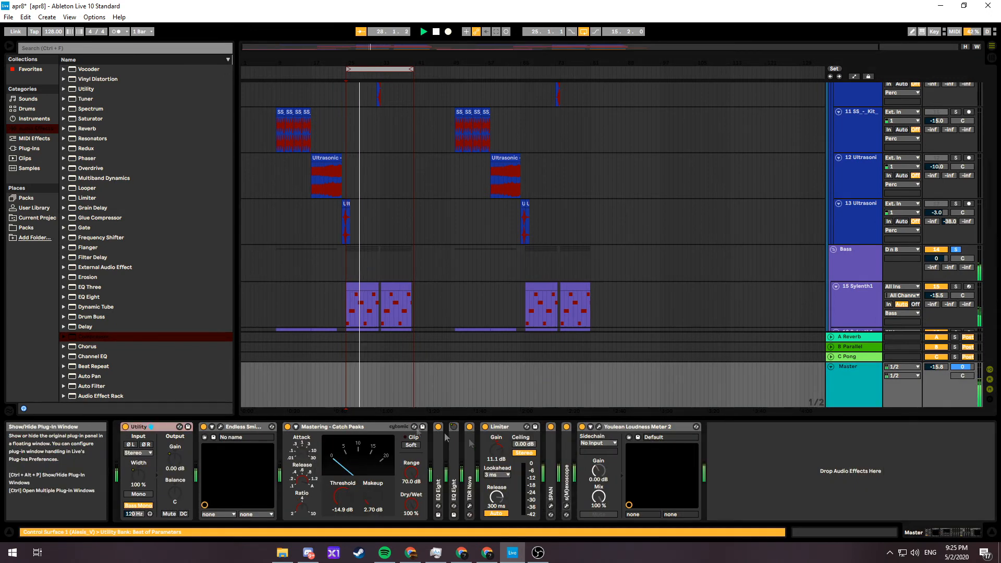
pyautogui.click(567, 506)
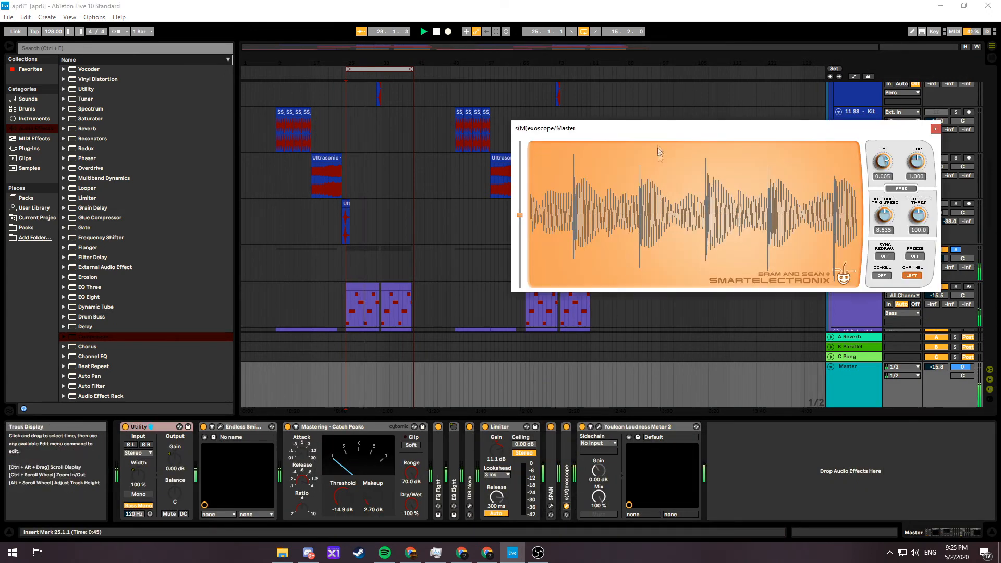
pyautogui.moveTo(657, 128); pyautogui.dragTo(331, 146)
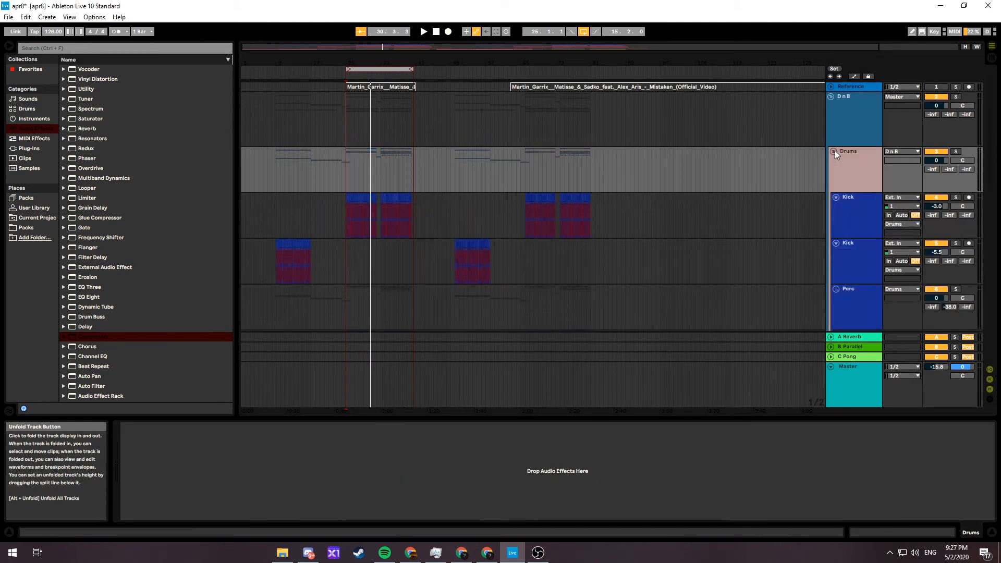
# Open TAL-Filter-2 on the Perc group and solo Perc together with the two Kick tracks
pyautogui.scroll(-2, 853, 245)
pyautogui.click(853, 245)
pyautogui.scroll(-2, 853, 245)
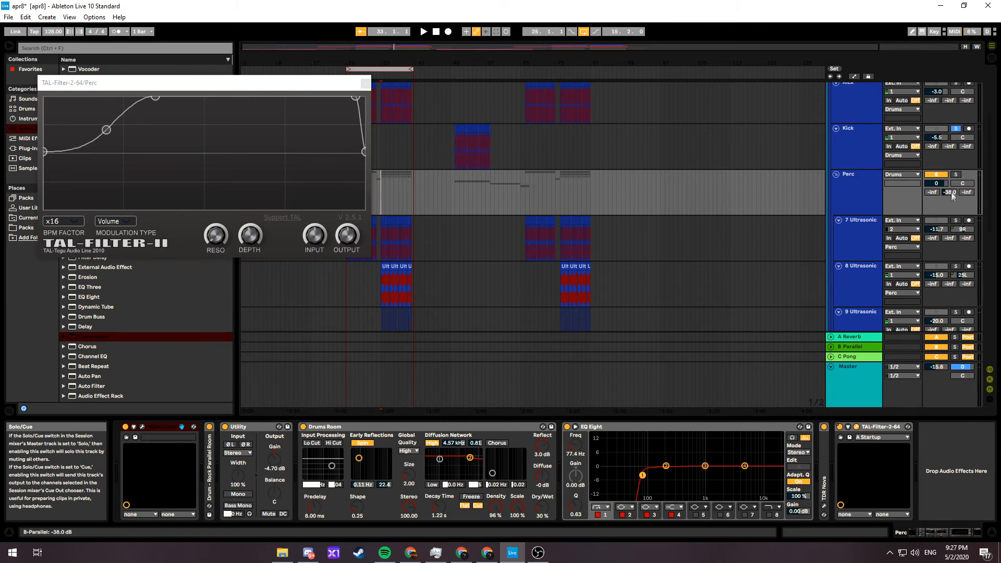
pyautogui.scroll(1, 955, 157)
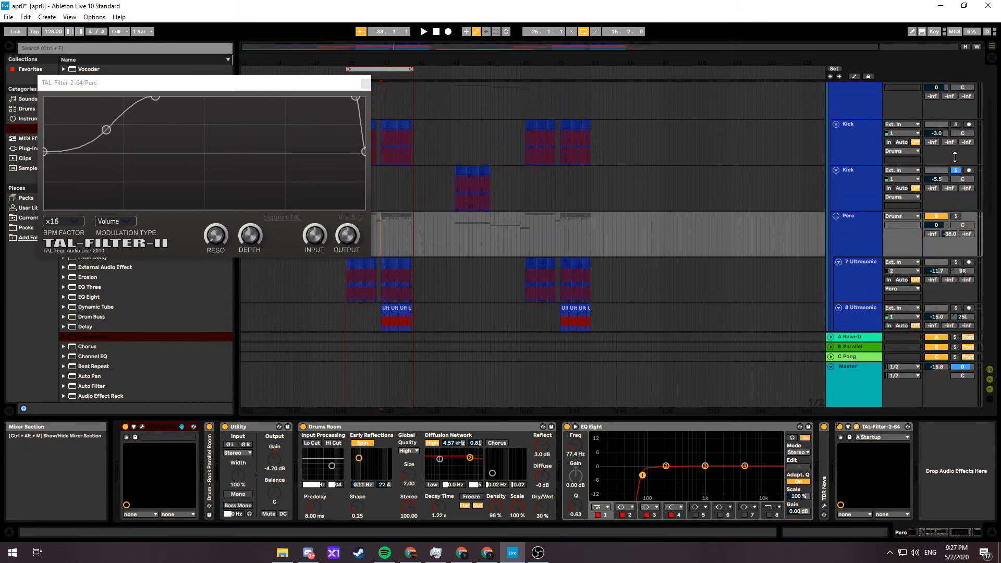
pyautogui.scroll(2, 955, 157)
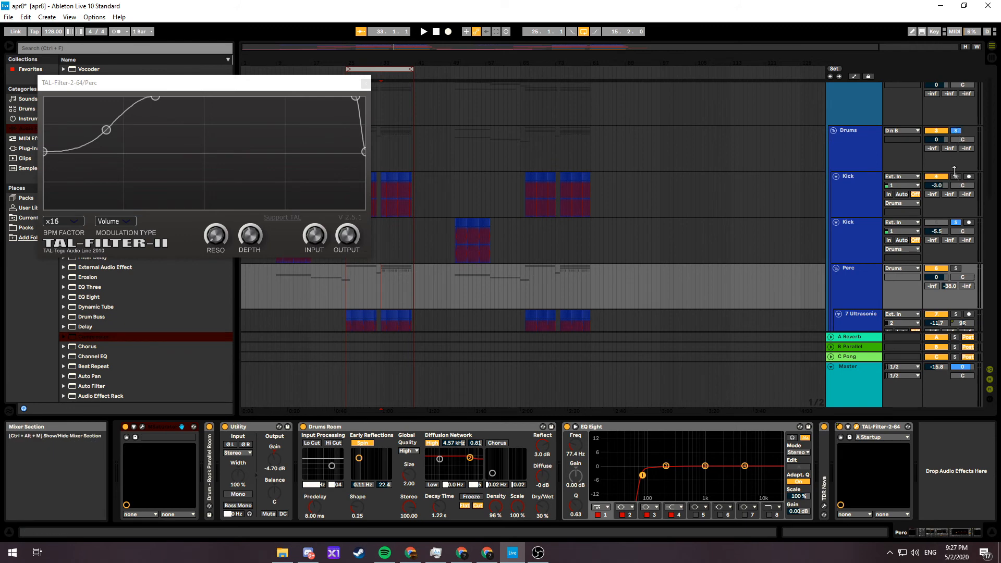
pyautogui.scroll(-1, 957, 133)
pyautogui.scroll(-1, 958, 197)
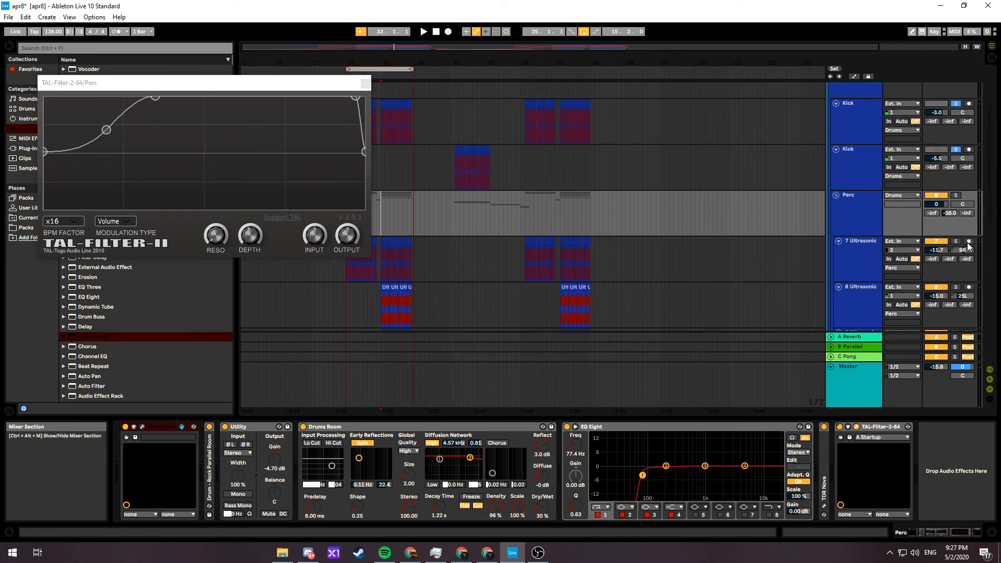
pyautogui.click(957, 183)
pyautogui.click(956, 196)
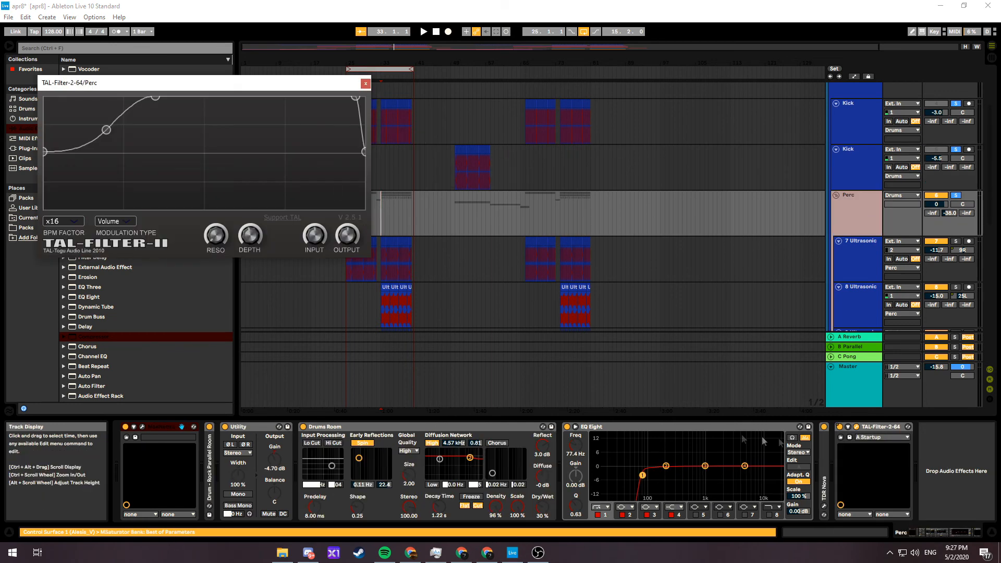
# Compare the soloed percussion and kick playback with the Perc group's TAL-Filter-2 bypassed and re-enabled
pyautogui.click(839, 427)
pyautogui.press('space')
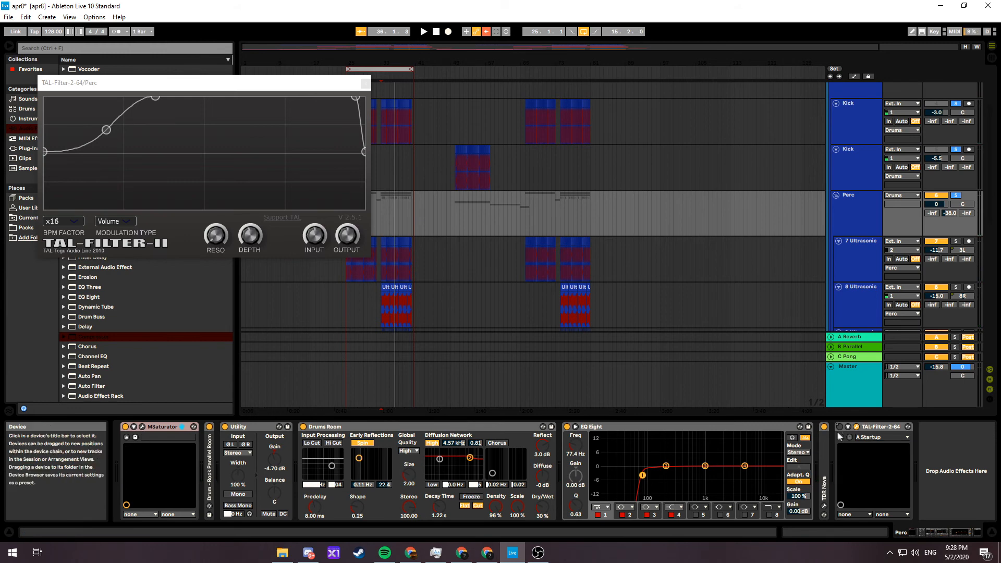
pyautogui.click(840, 427)
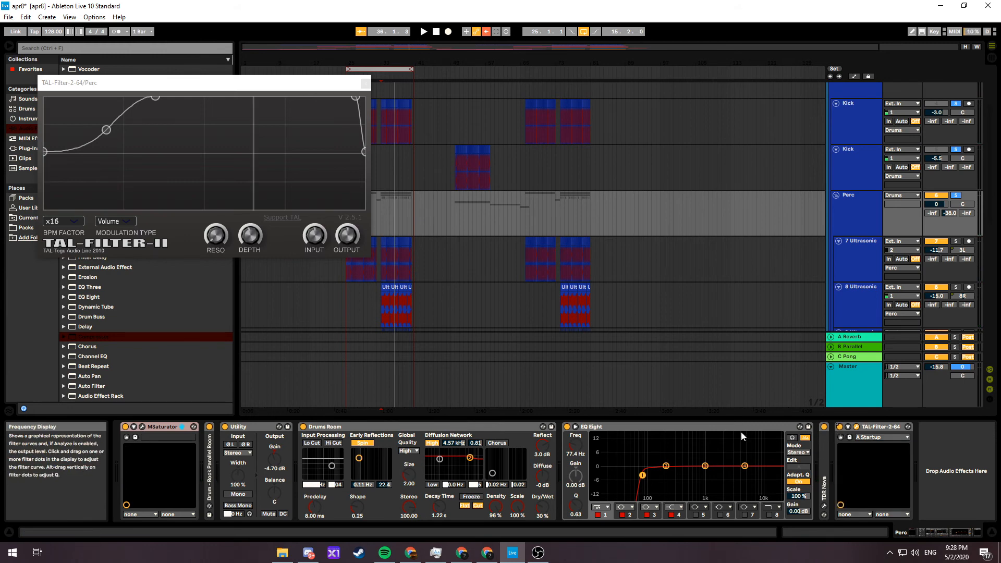
pyautogui.press('space')
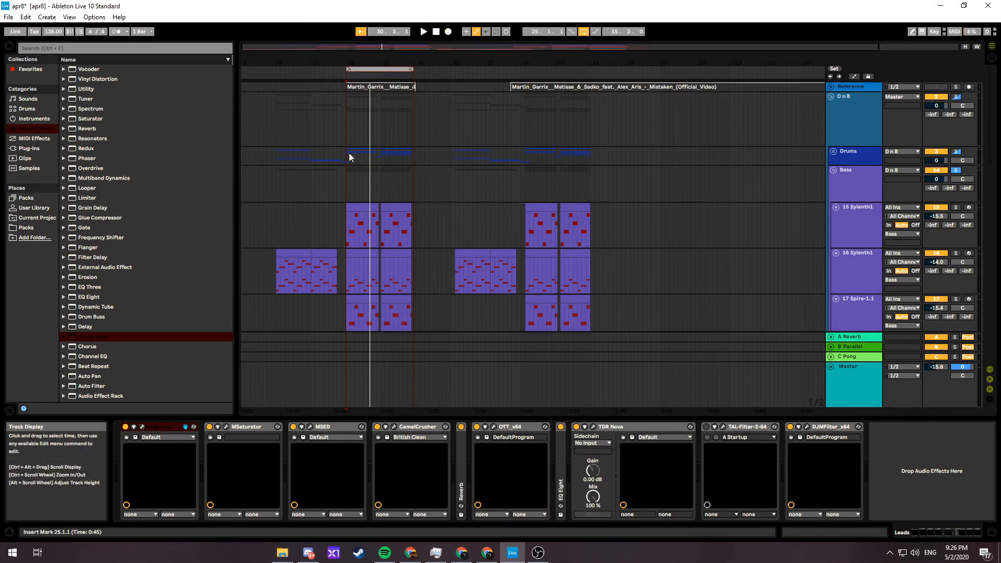
# Play the full mix from bar 25 with all solos off and the Leads group's TAL-Filter-2 bypassed
pyautogui.click(347, 134)
pyautogui.press('space')
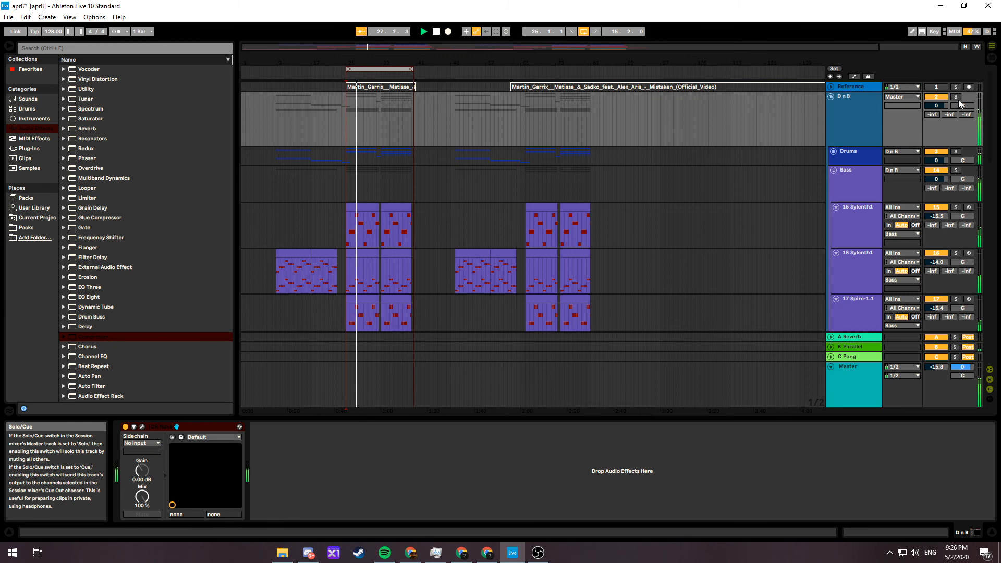
pyautogui.press('space')
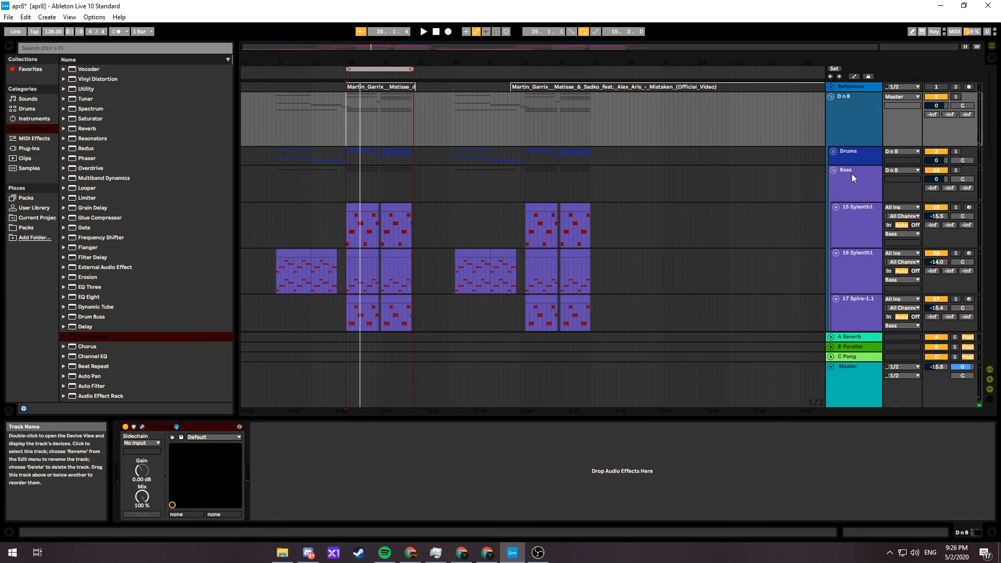
# Collapse the Bass group, re-enable TAL-Filter-2 on the Leads group, play the full mix and select the Drums group
pyautogui.click(860, 184)
pyautogui.click(833, 170)
pyautogui.click(845, 193)
pyautogui.click(831, 191)
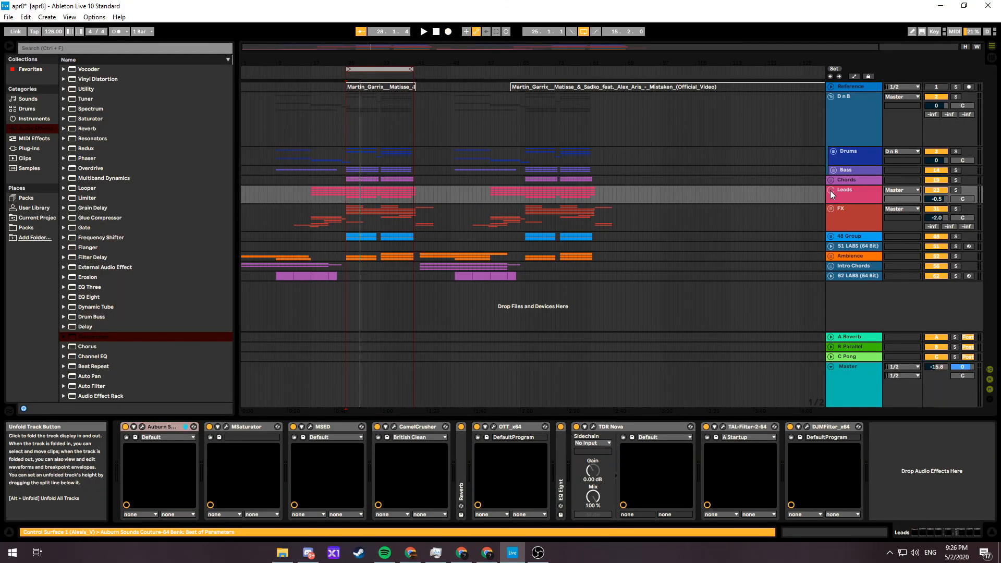
pyautogui.press('space')
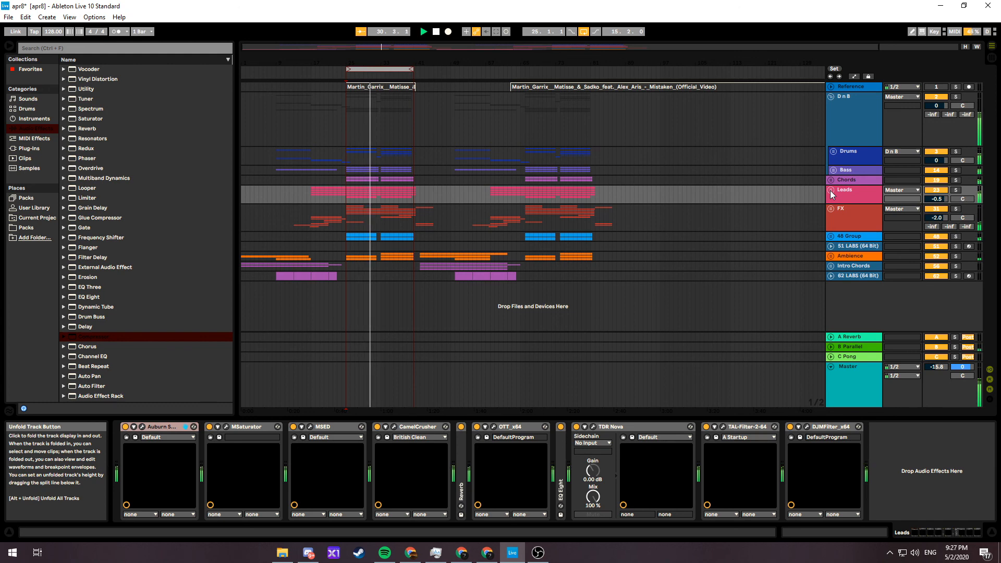
pyautogui.click(849, 159)
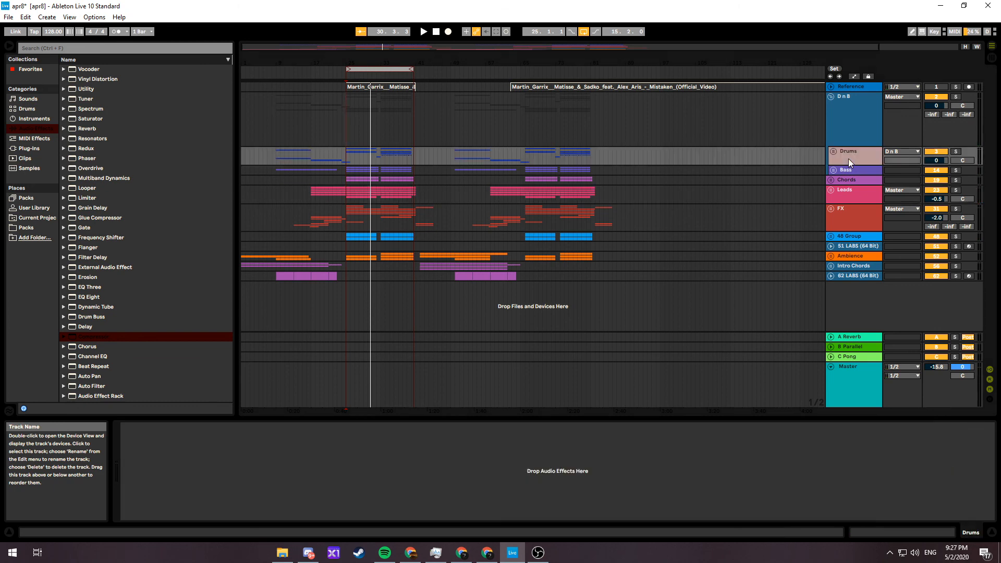